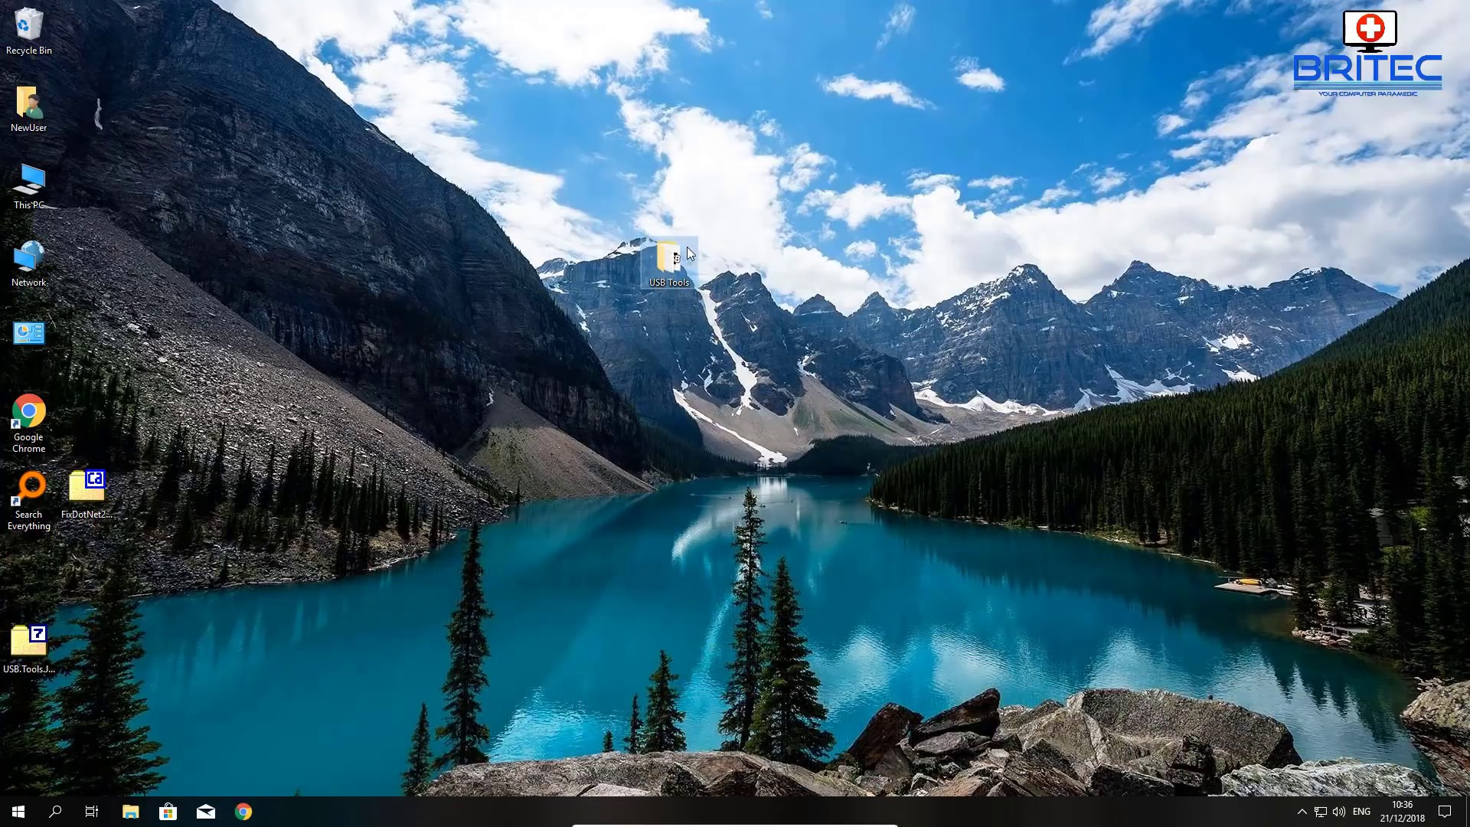
# Open the USB Tools folder's Properties dialog and move it into view.
pyautogui.doubleClick(668, 265)
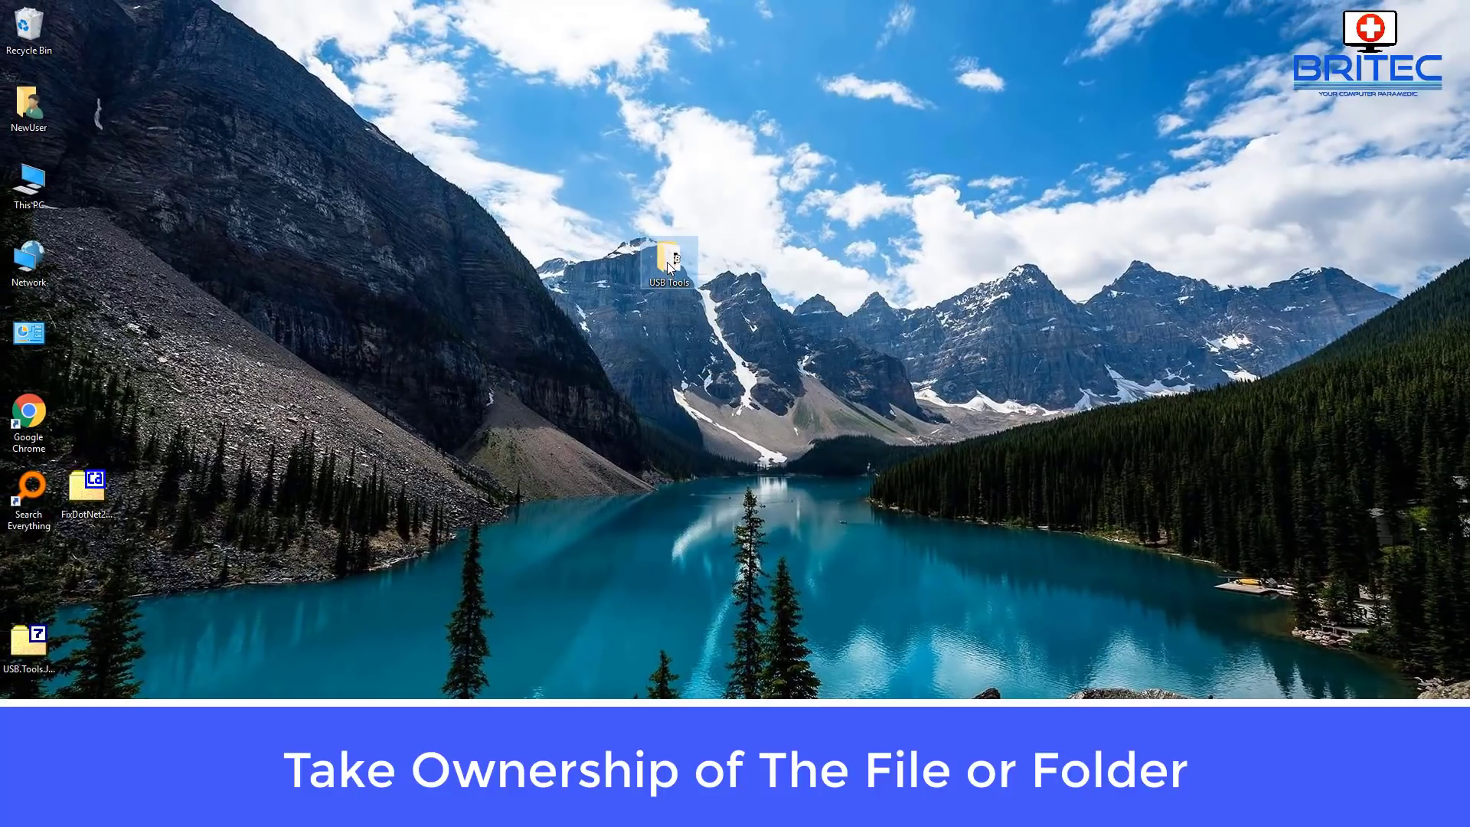
pyautogui.rightClick(668, 262)
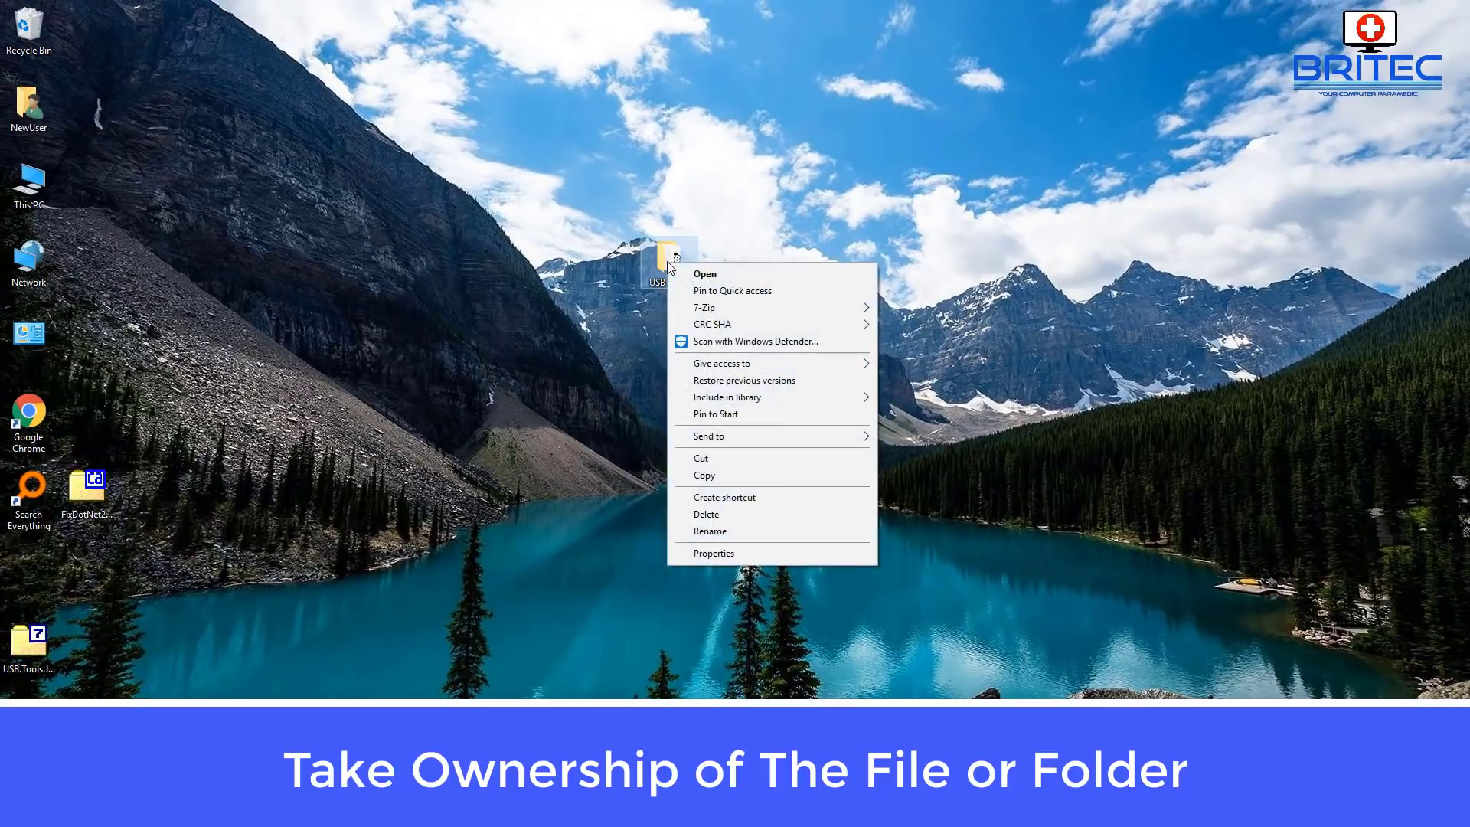
pyautogui.click(712, 554)
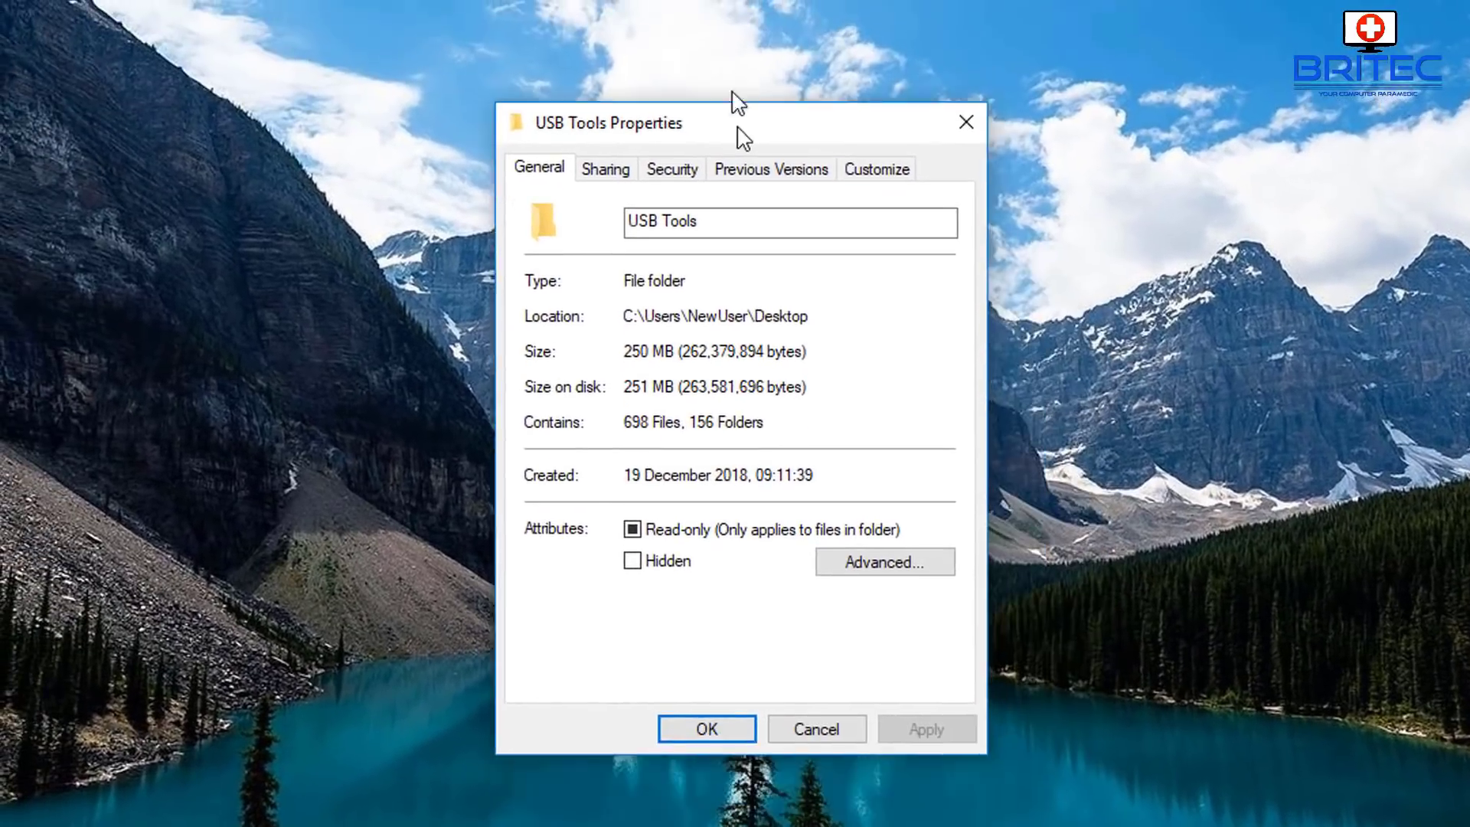
pyautogui.moveTo(742, 136); pyautogui.dragTo(725, 75)
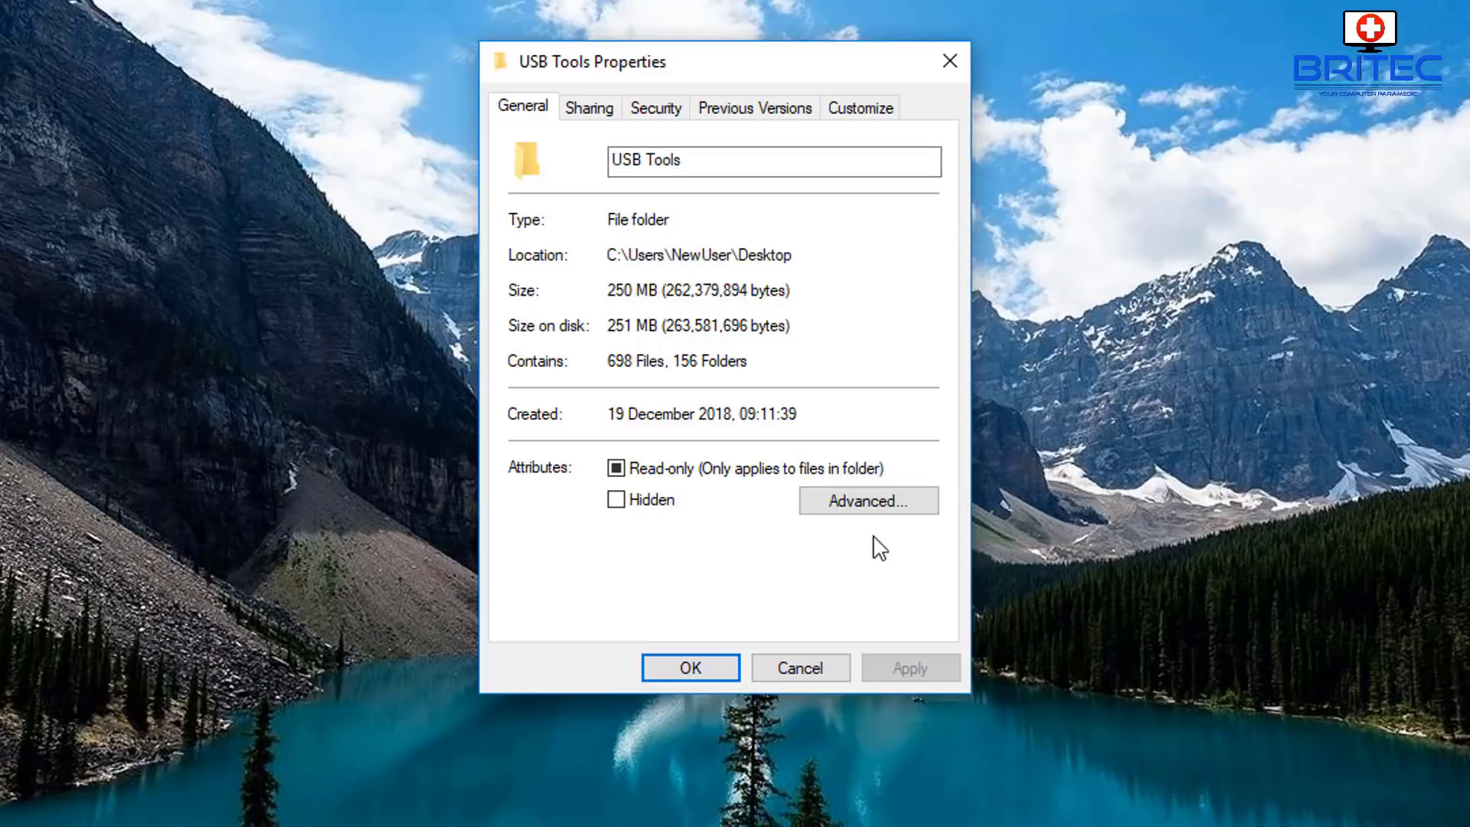
pyautogui.click(859, 503)
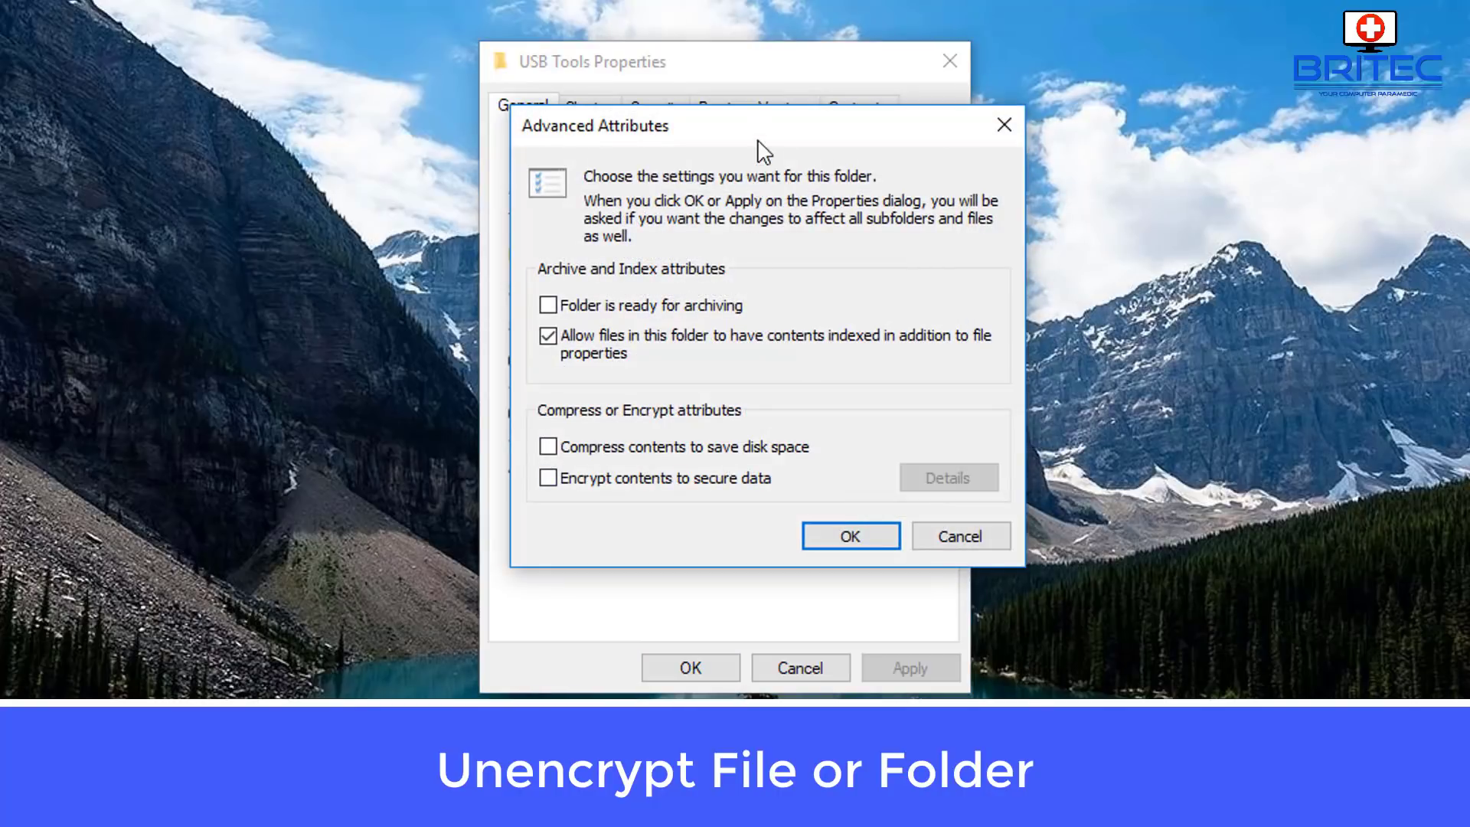
pyautogui.moveTo(758, 124); pyautogui.dragTo(714, 131)
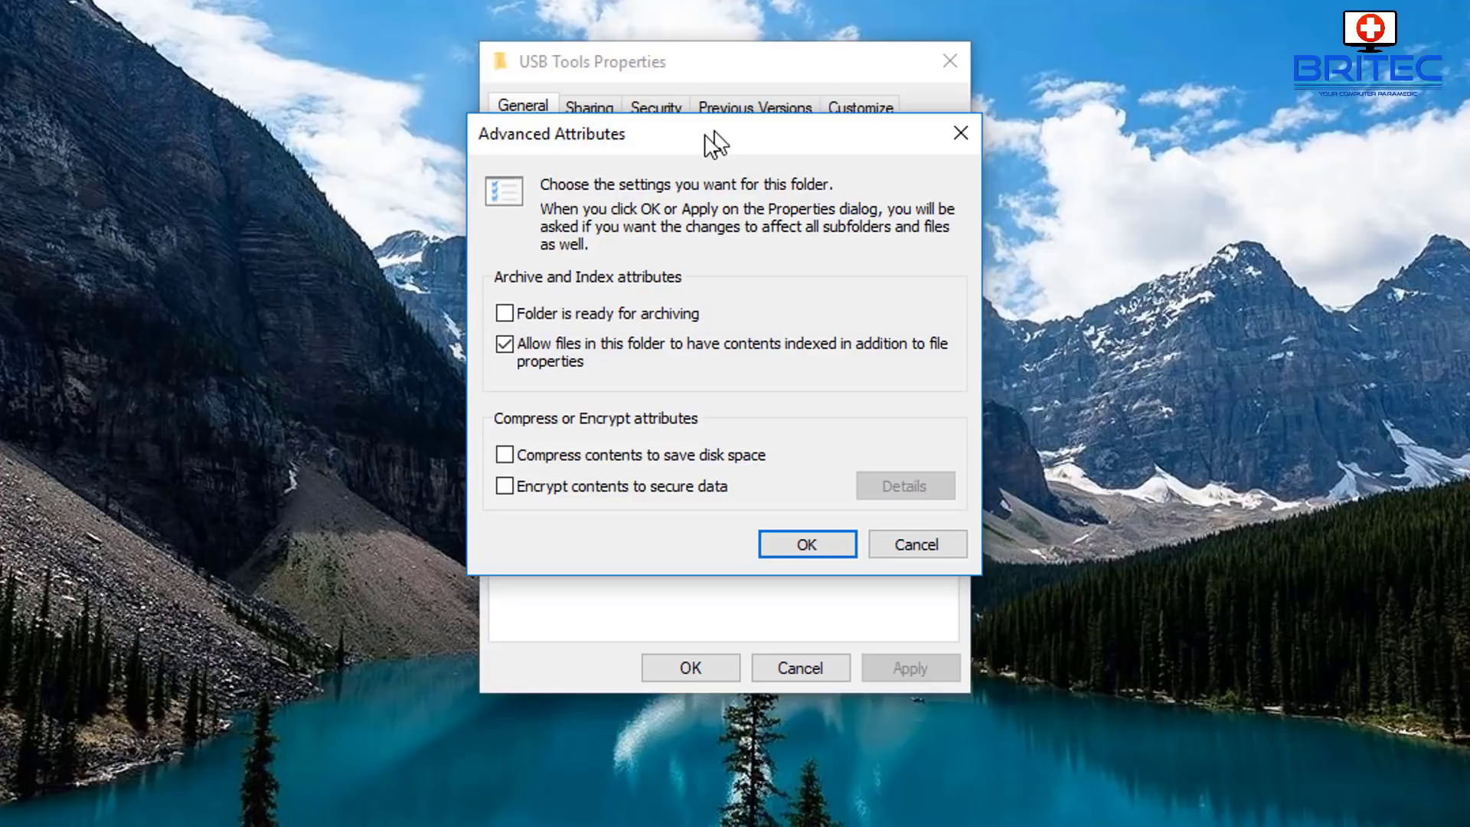
pyautogui.moveTo(706, 132); pyautogui.dragTo(694, 141)
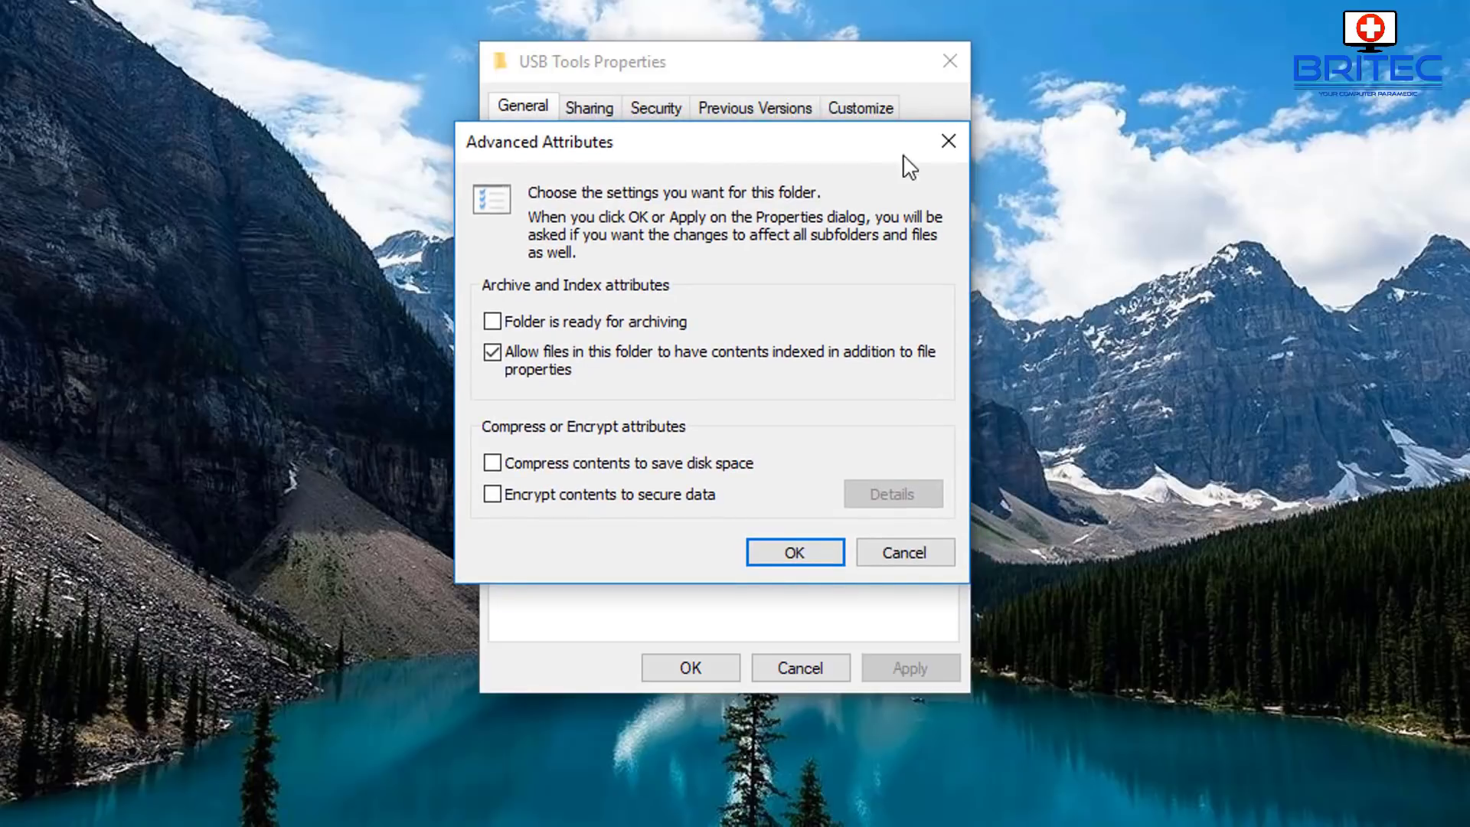
pyautogui.click(946, 136)
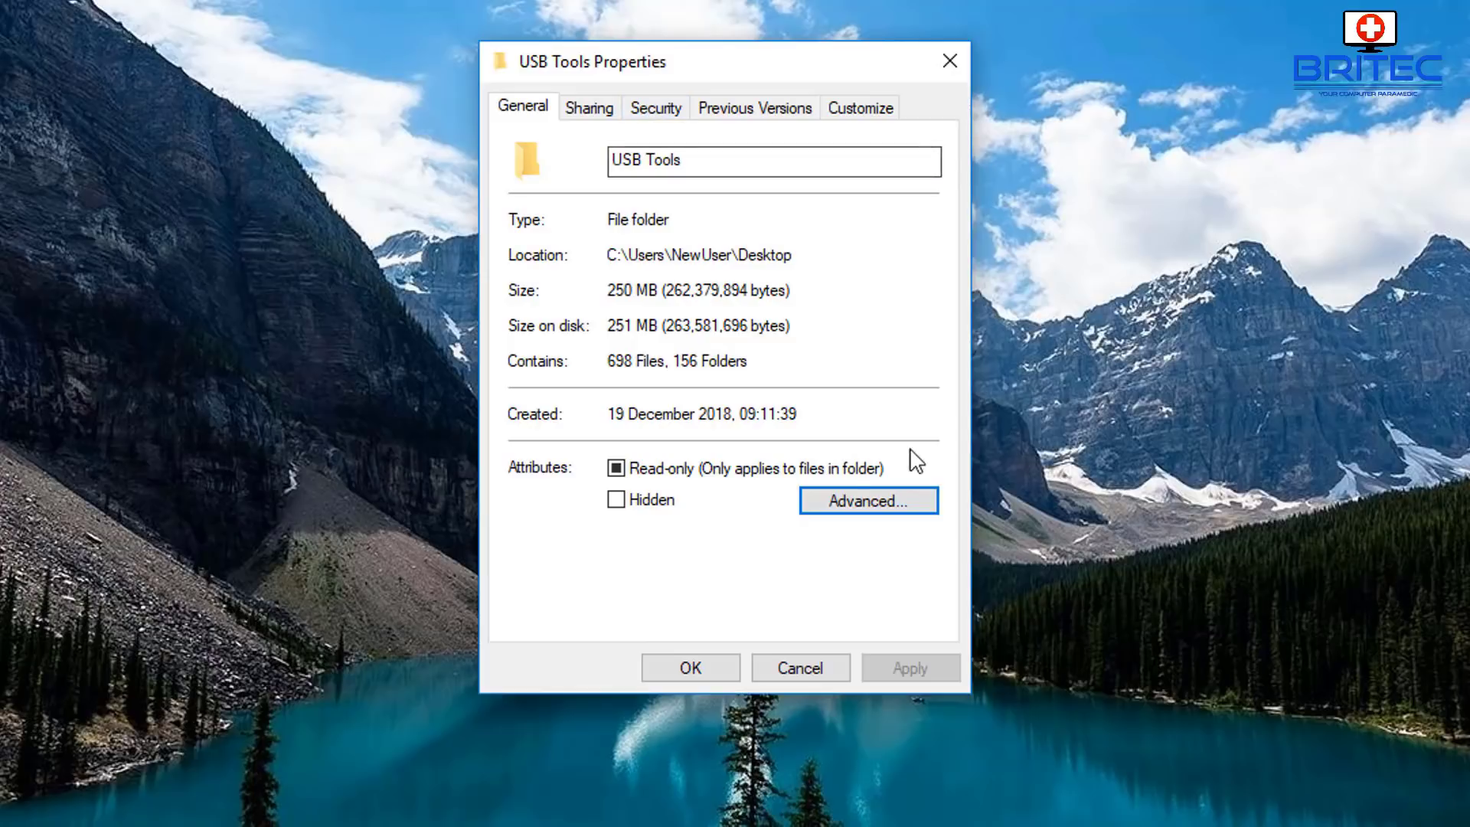
# Open Advanced Security Settings from the USB Tools folder's Security tab.
pyautogui.click(644, 112)
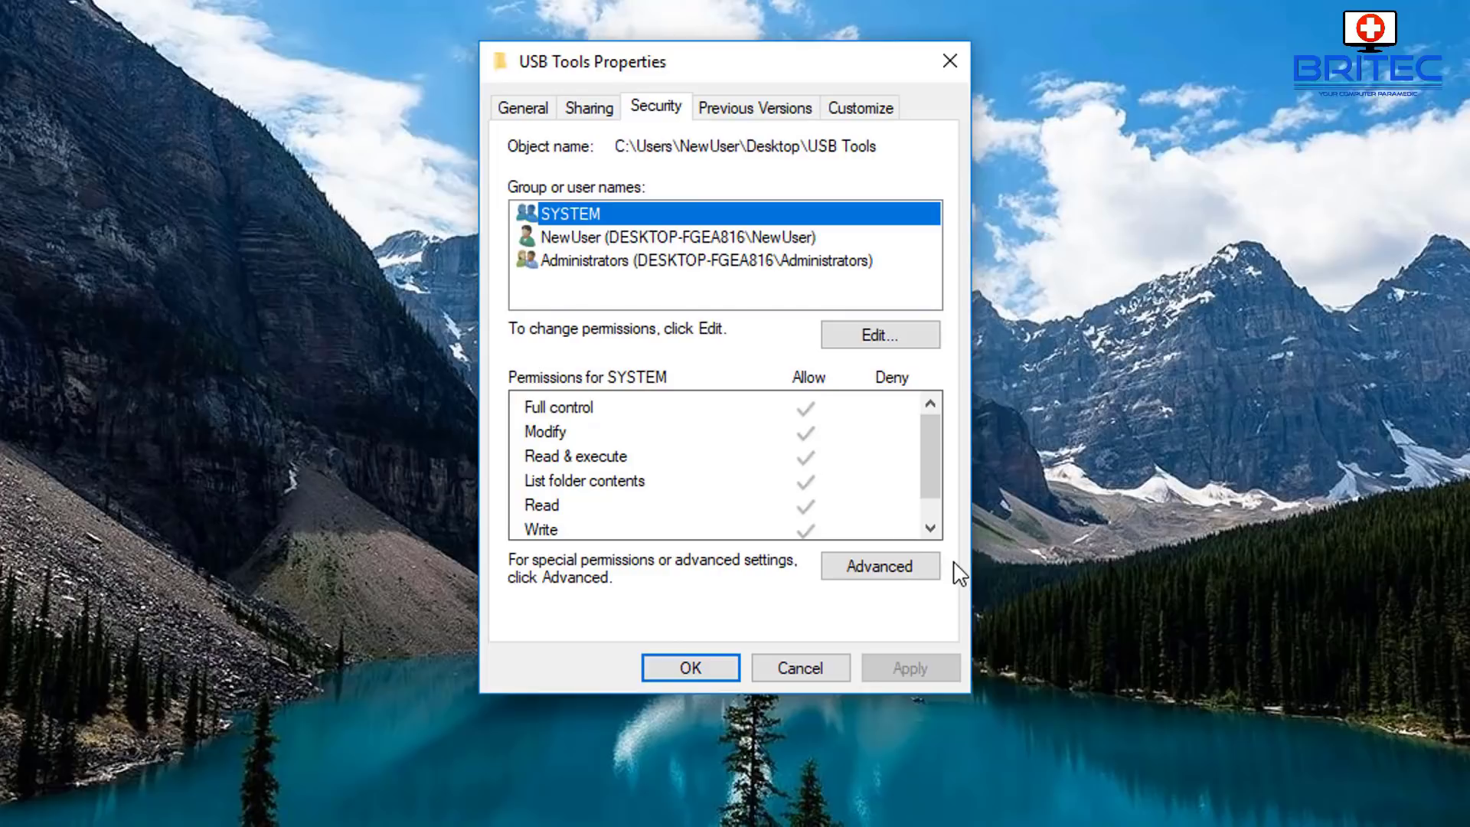
pyautogui.click(888, 566)
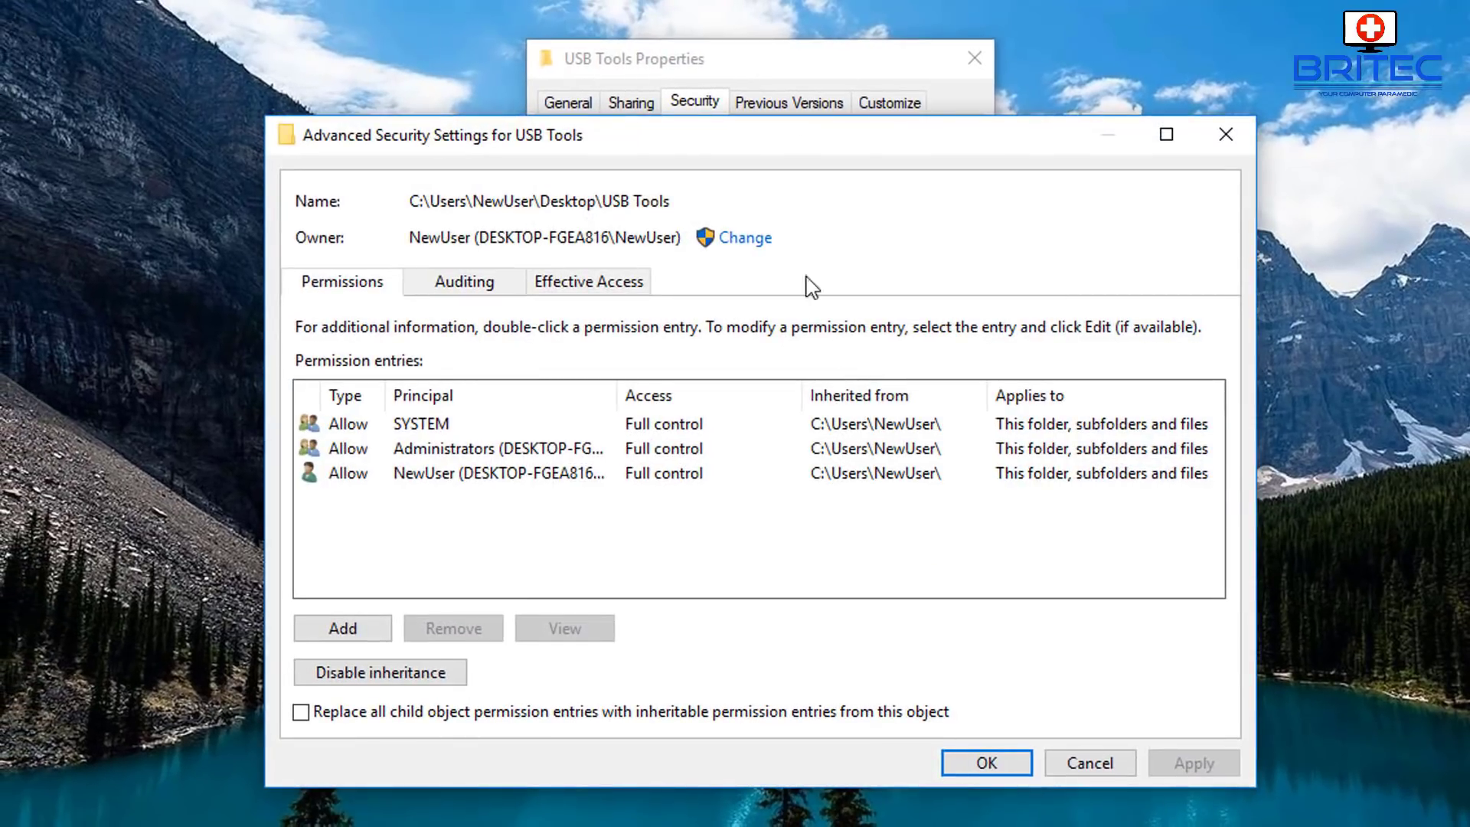
pyautogui.moveTo(747, 143); pyautogui.dragTo(769, 64)
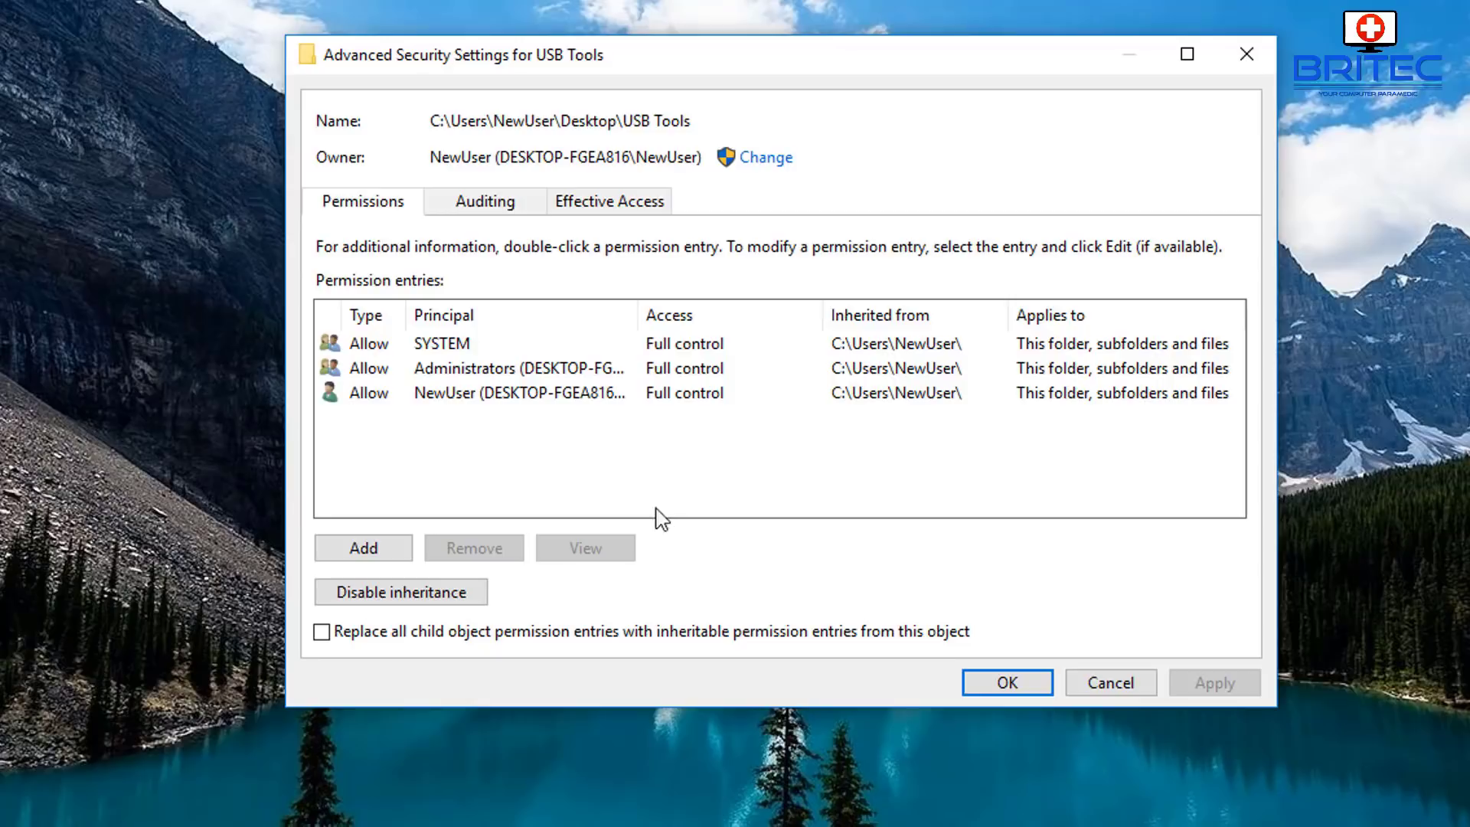
# Change the USB Tools owner to NewUser, verifying the name with Check Names.
pyautogui.click(770, 160)
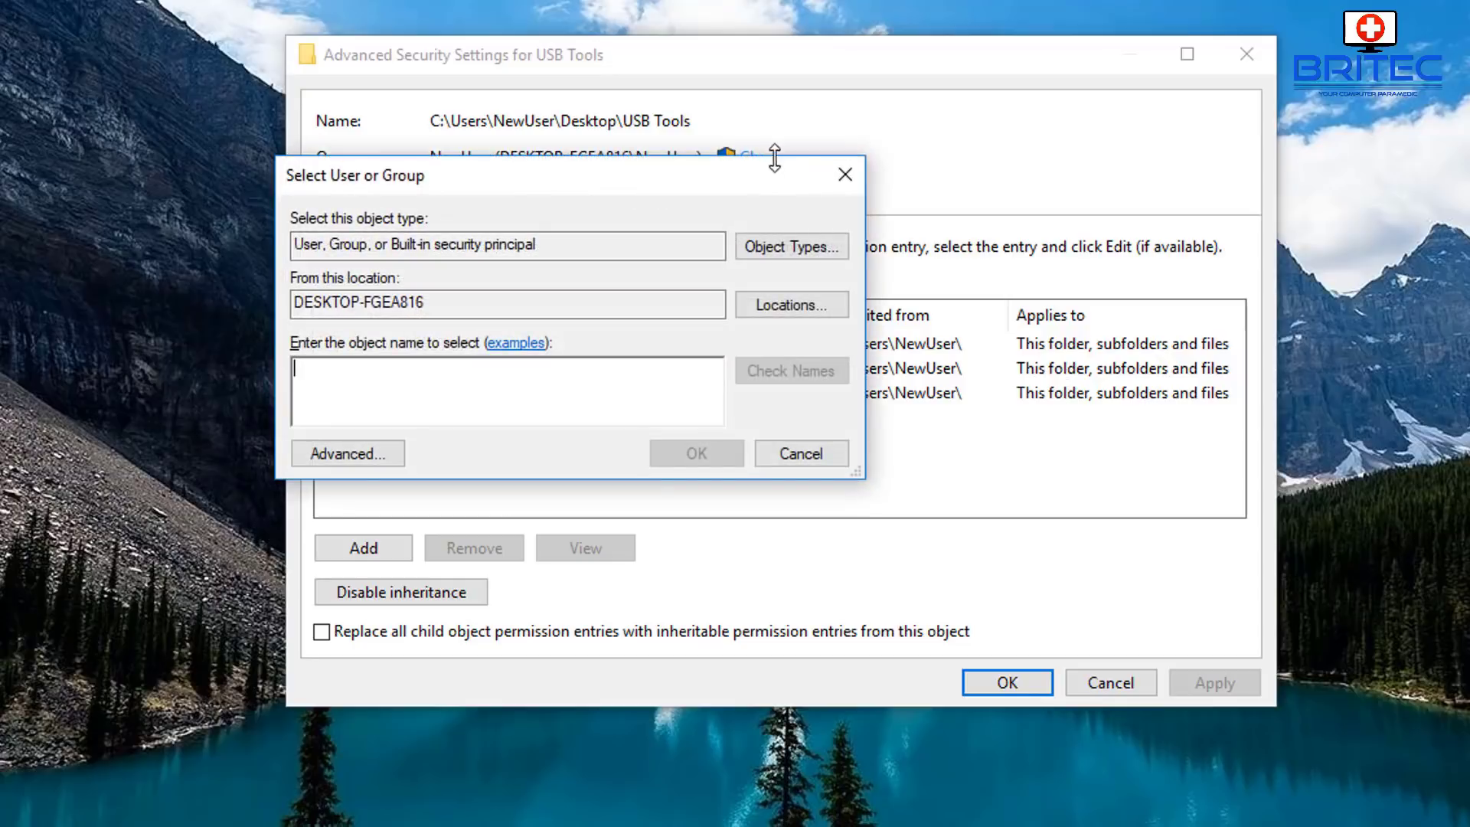
pyautogui.moveTo(586, 167); pyautogui.dragTo(740, 231)
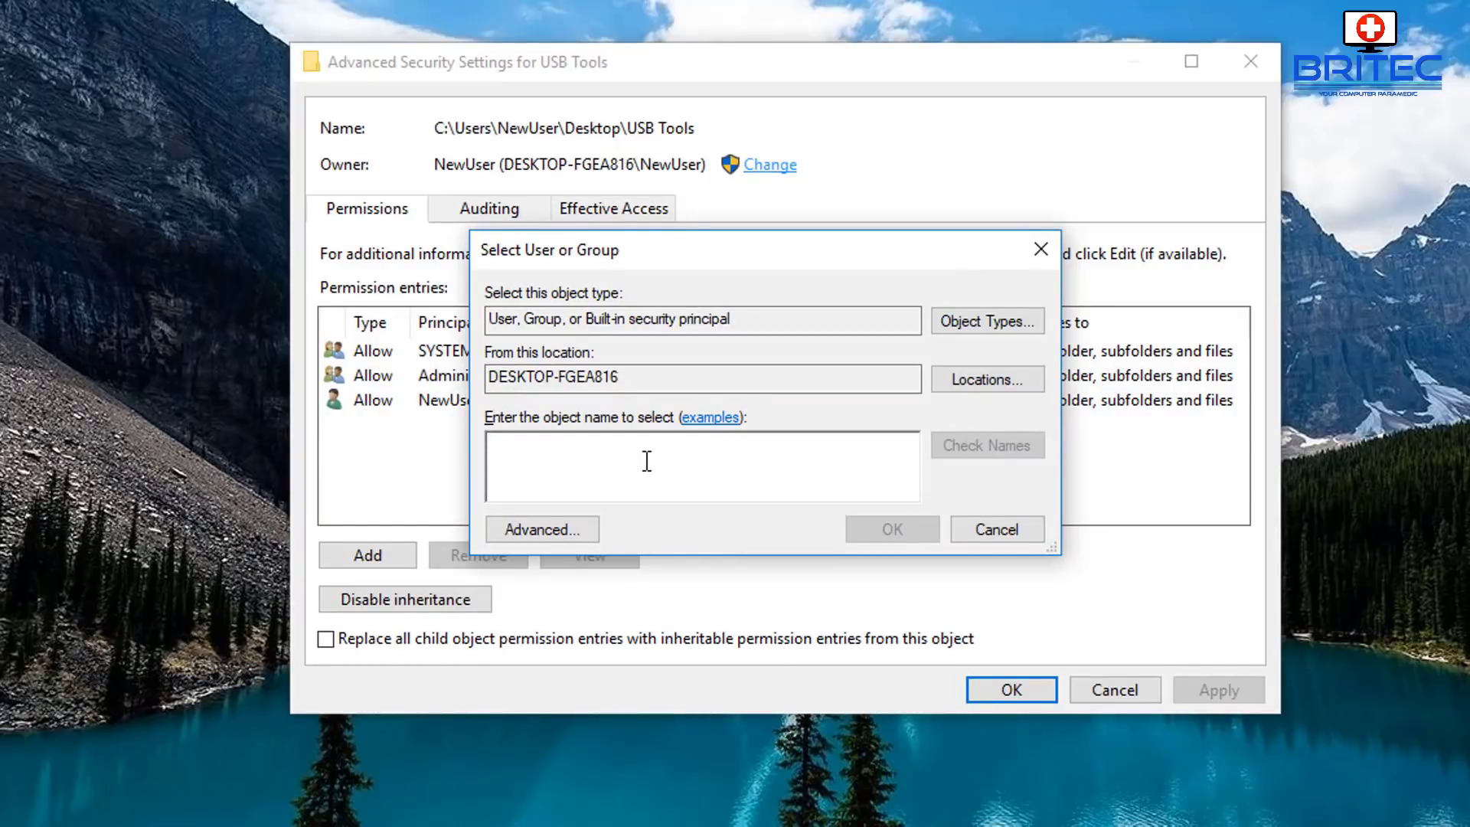
pyautogui.click(649, 461)
pyautogui.write('Ne')
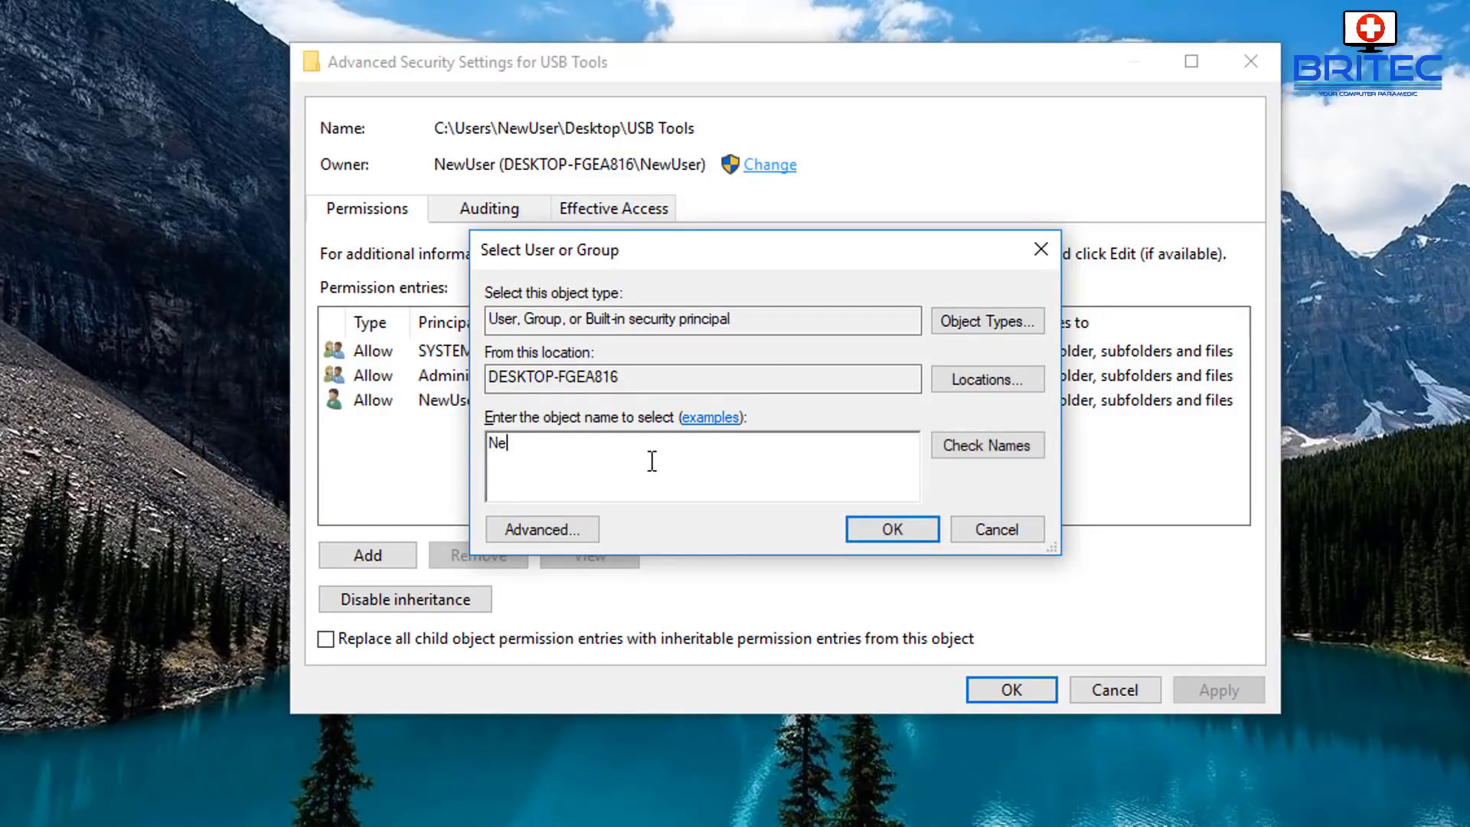
pyautogui.write('wUser')
pyautogui.click(975, 447)
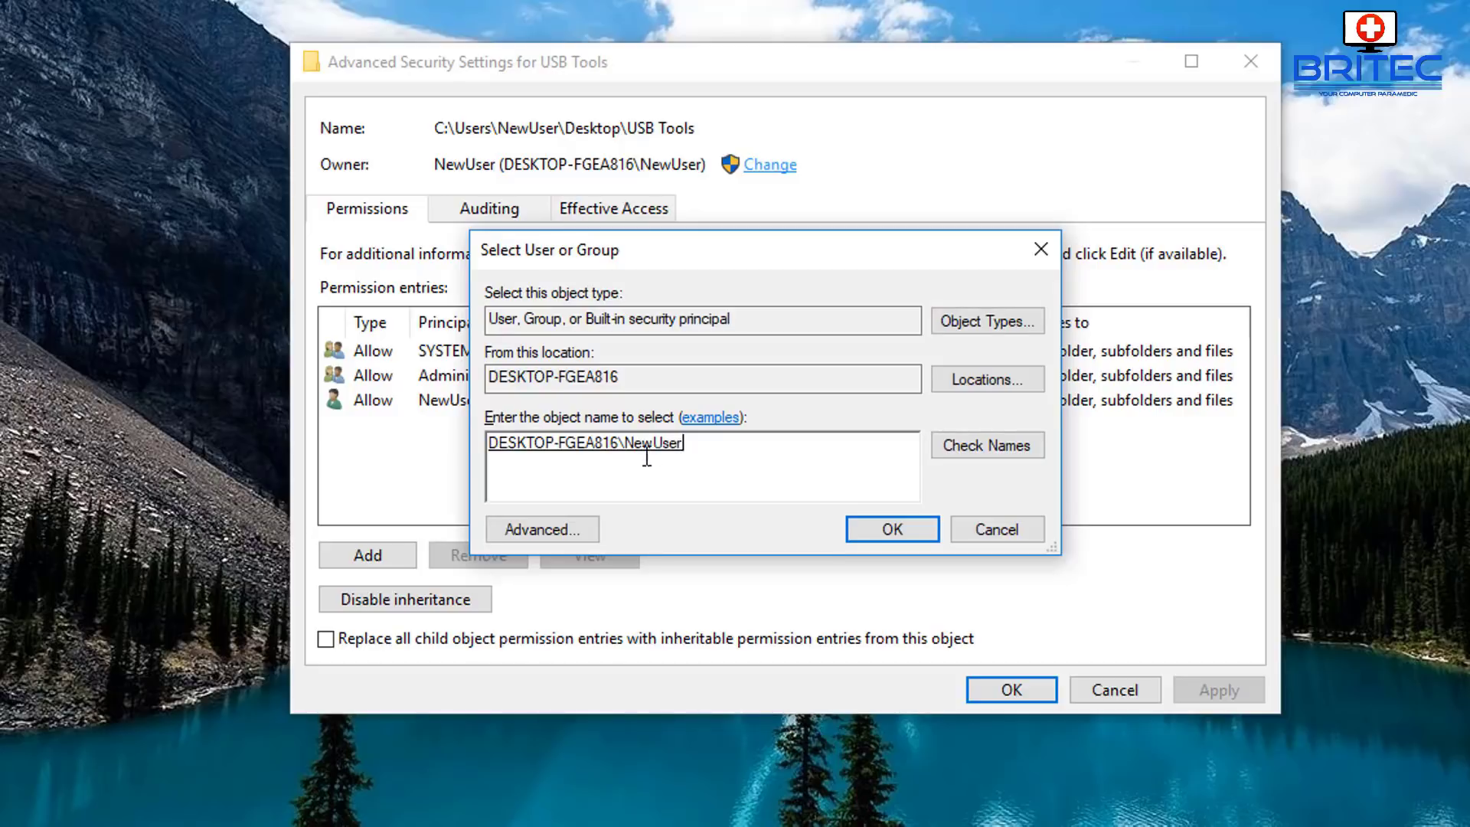
pyautogui.click(889, 529)
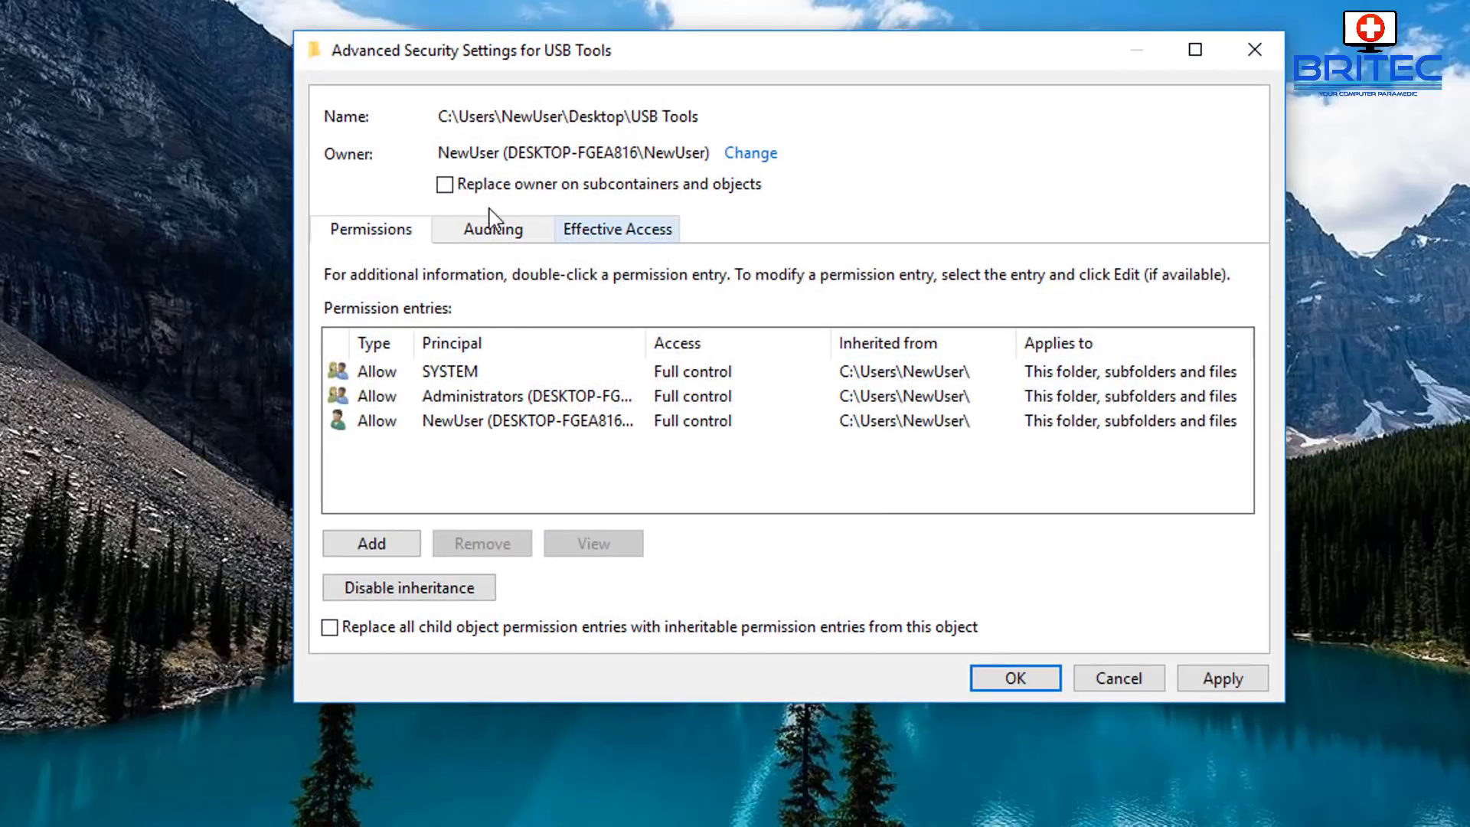
# Replace the owner on all subcontainers and objects, apply, and close both dialogs.
pyautogui.click(447, 188)
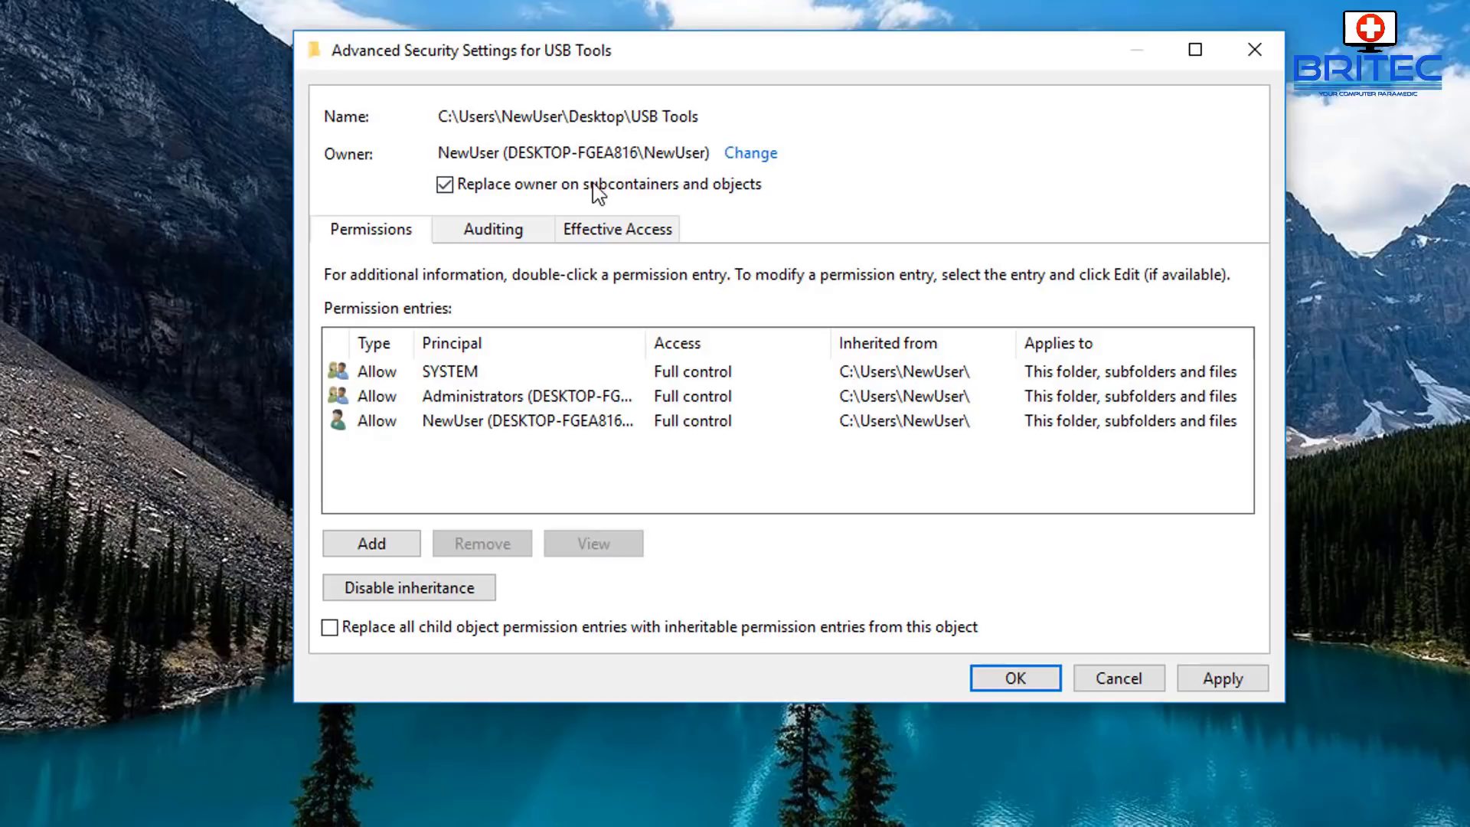
pyautogui.moveTo(441, 117); pyautogui.dragTo(739, 121)
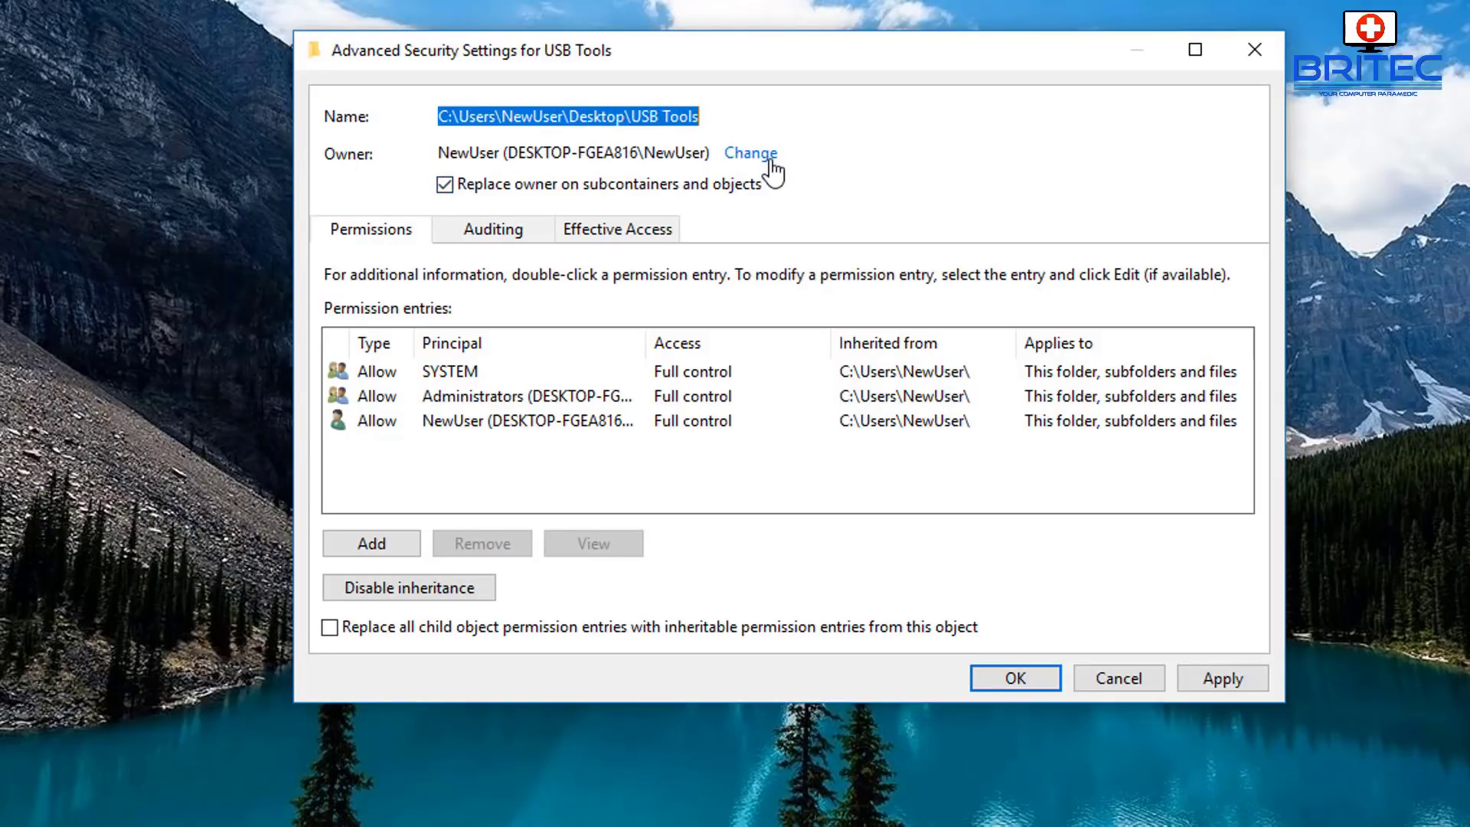
pyautogui.click(1228, 681)
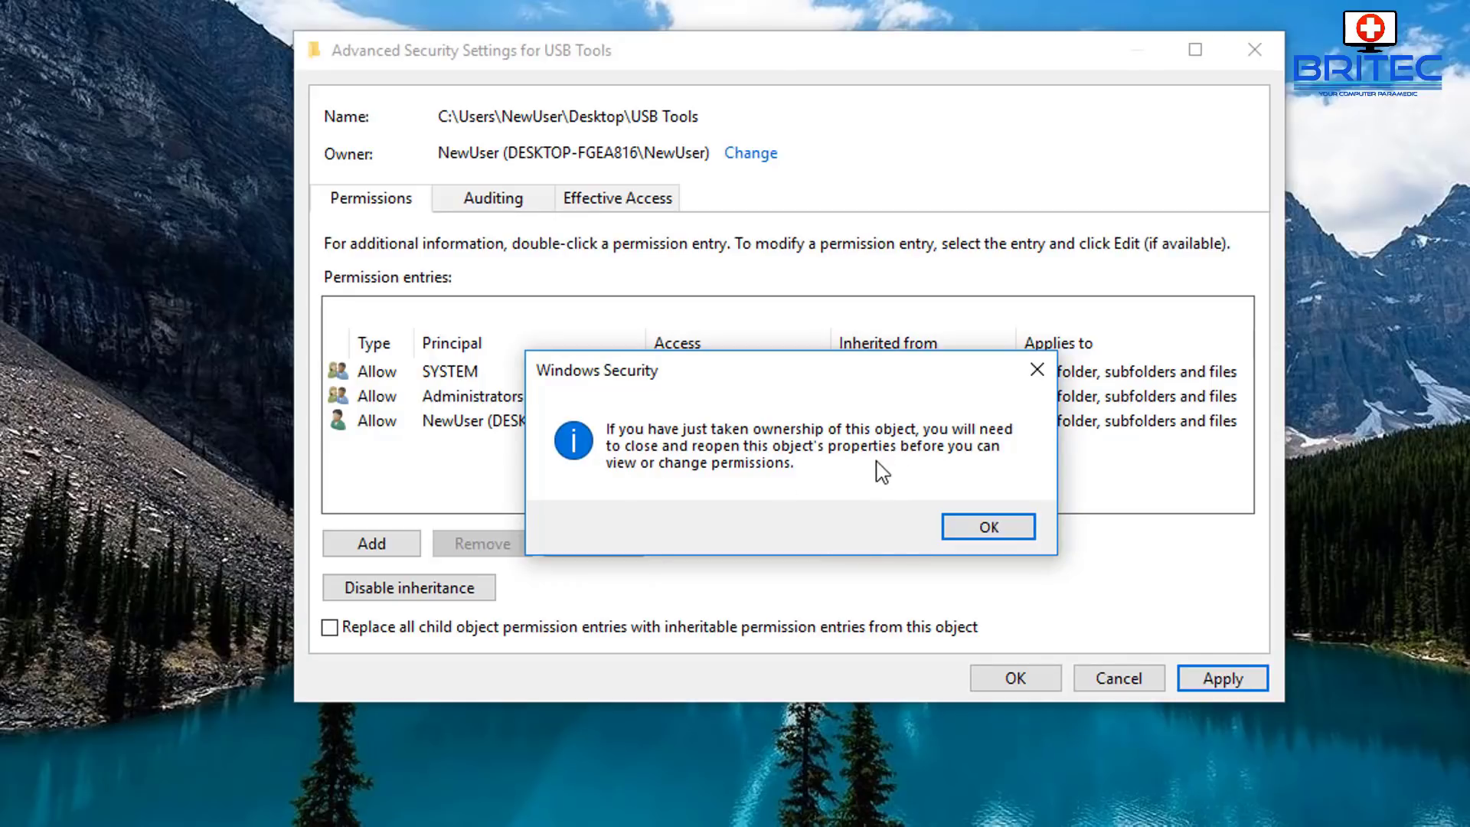
pyautogui.click(988, 527)
pyautogui.click(995, 678)
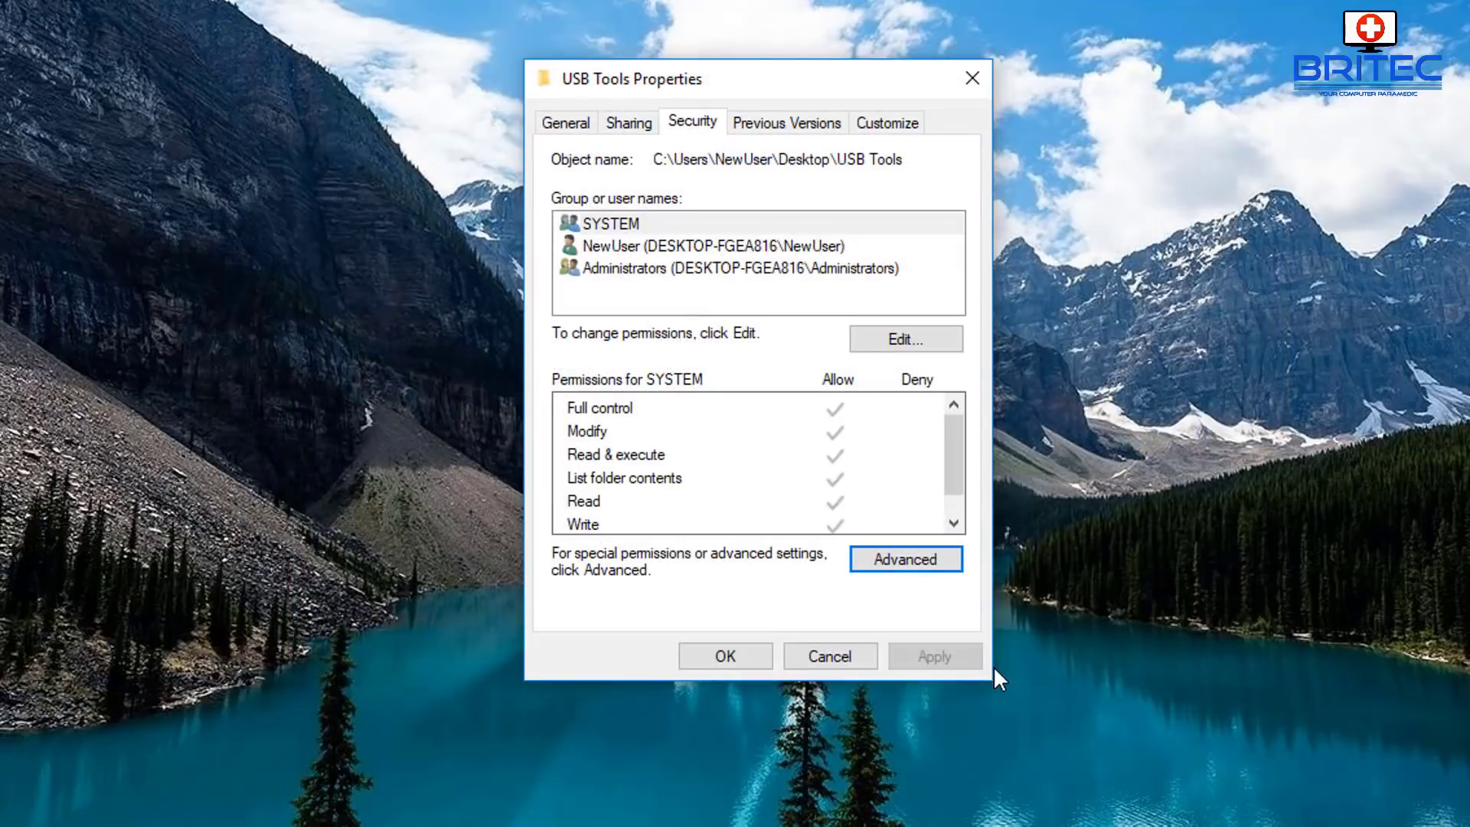
pyautogui.click(709, 663)
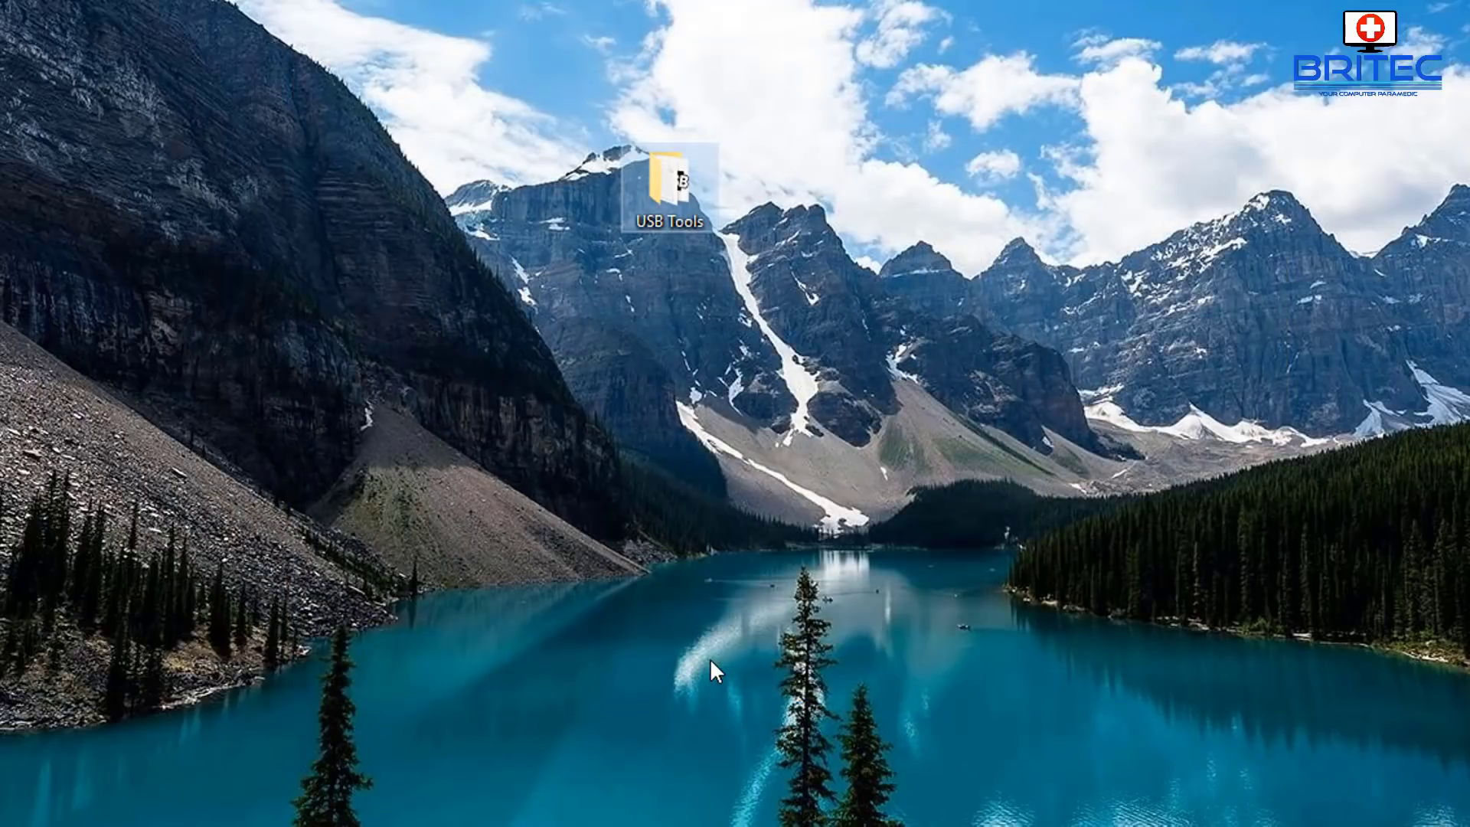
pyautogui.doubleClick(659, 200)
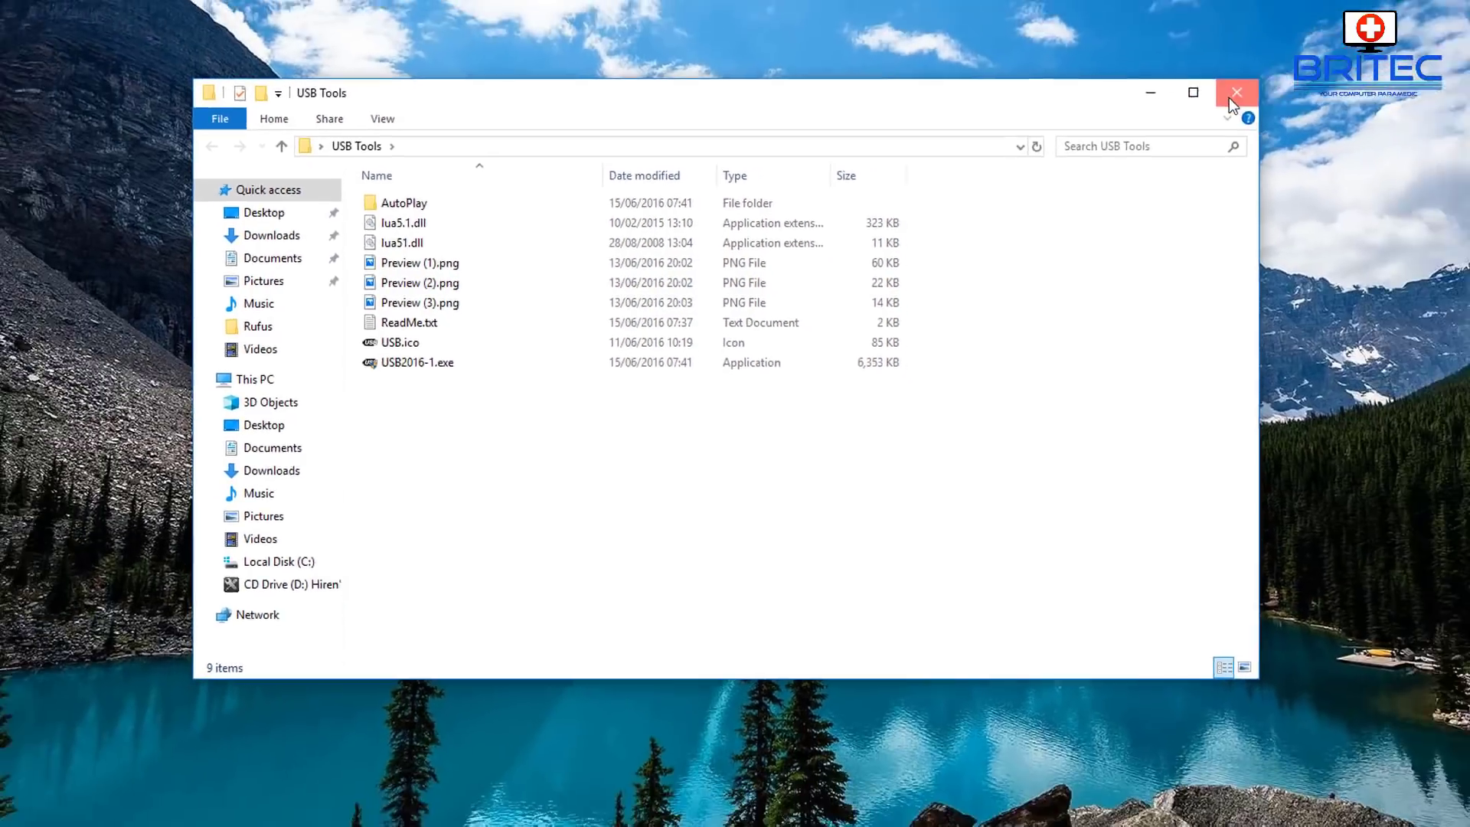
pyautogui.click(1401, 42)
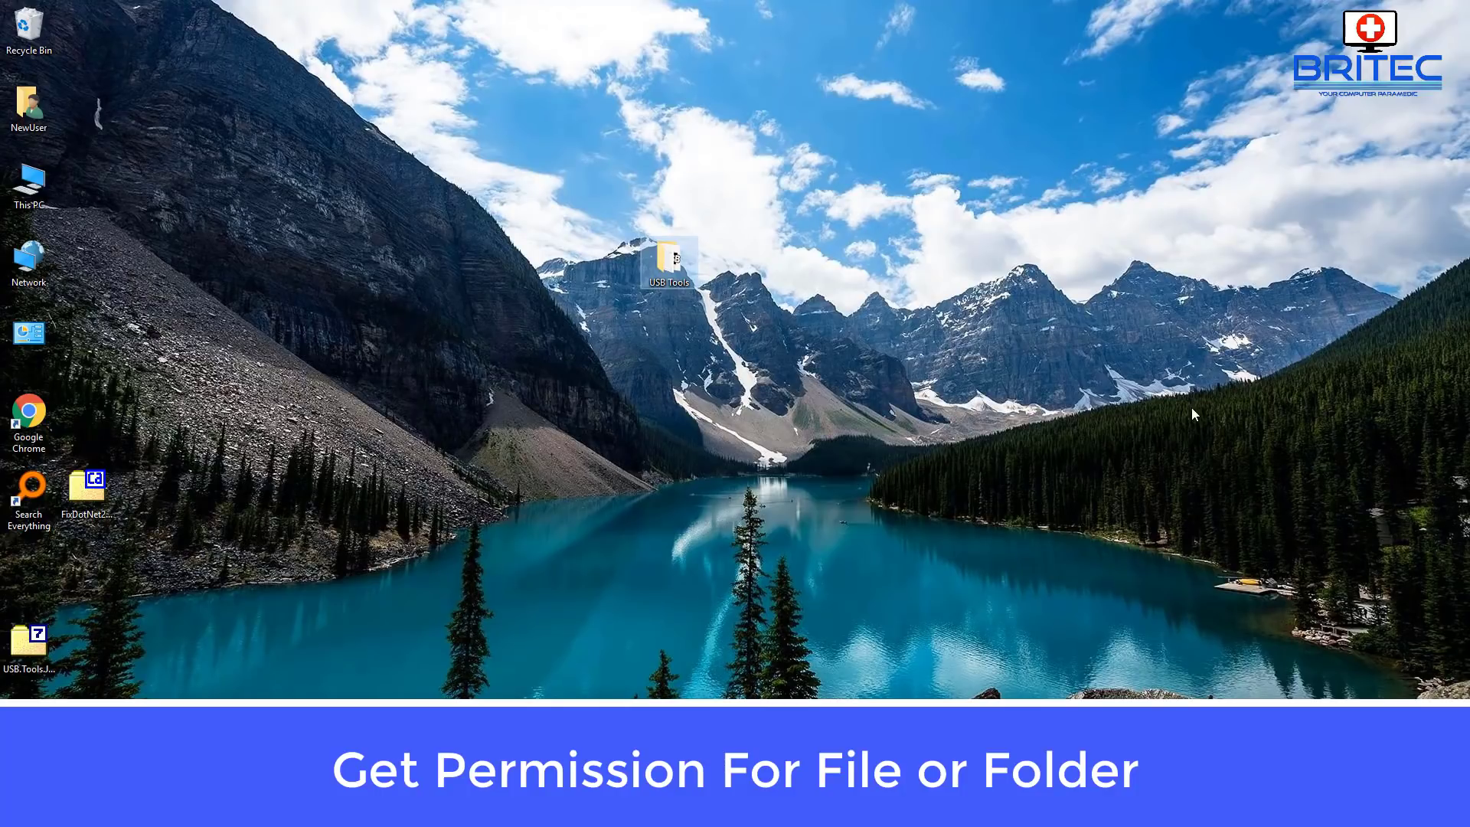
# Show the Security tab of the USB Tools folder properties.
pyautogui.rightClick(668, 266)
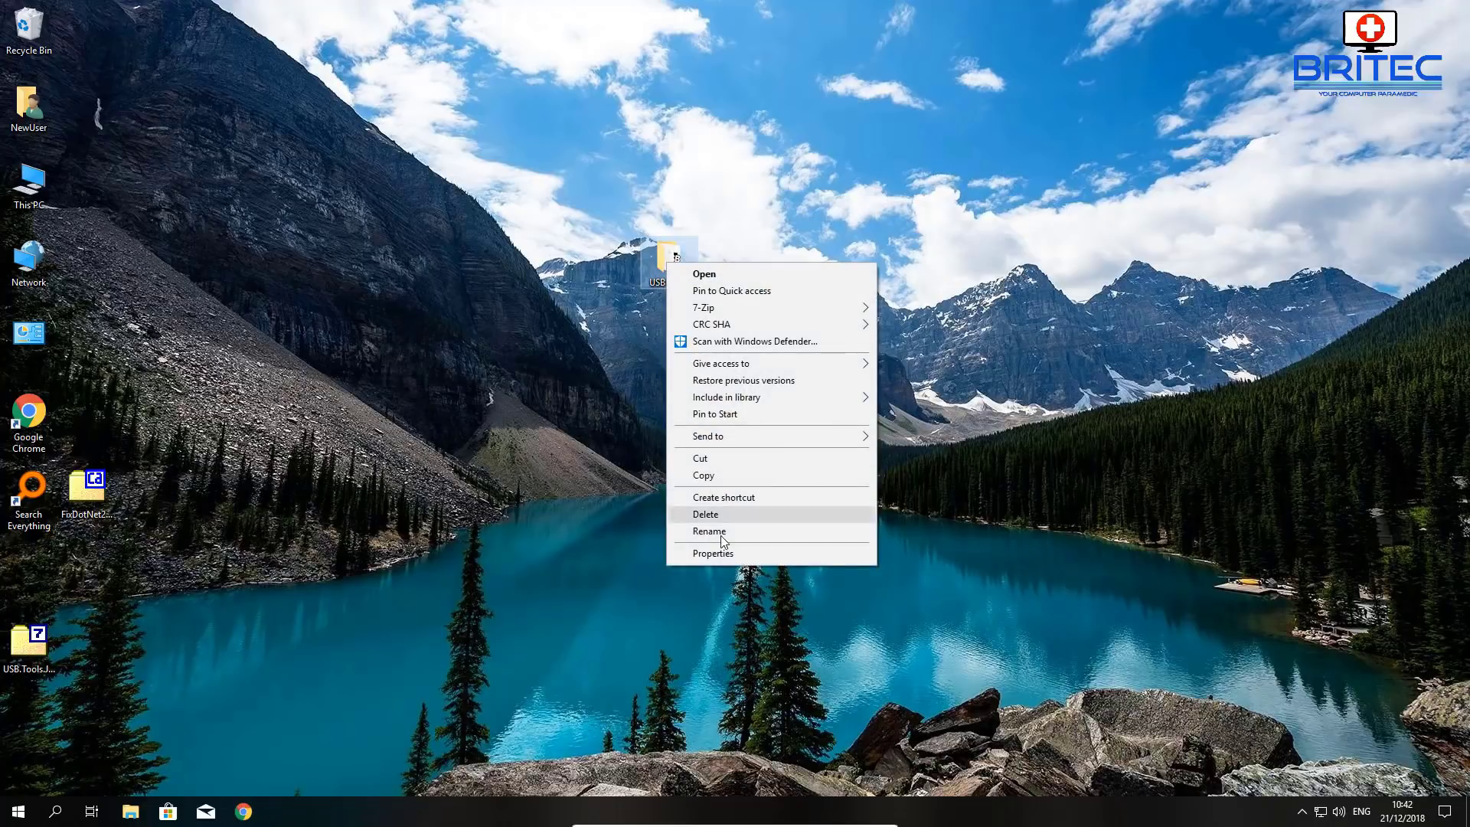
pyautogui.click(719, 552)
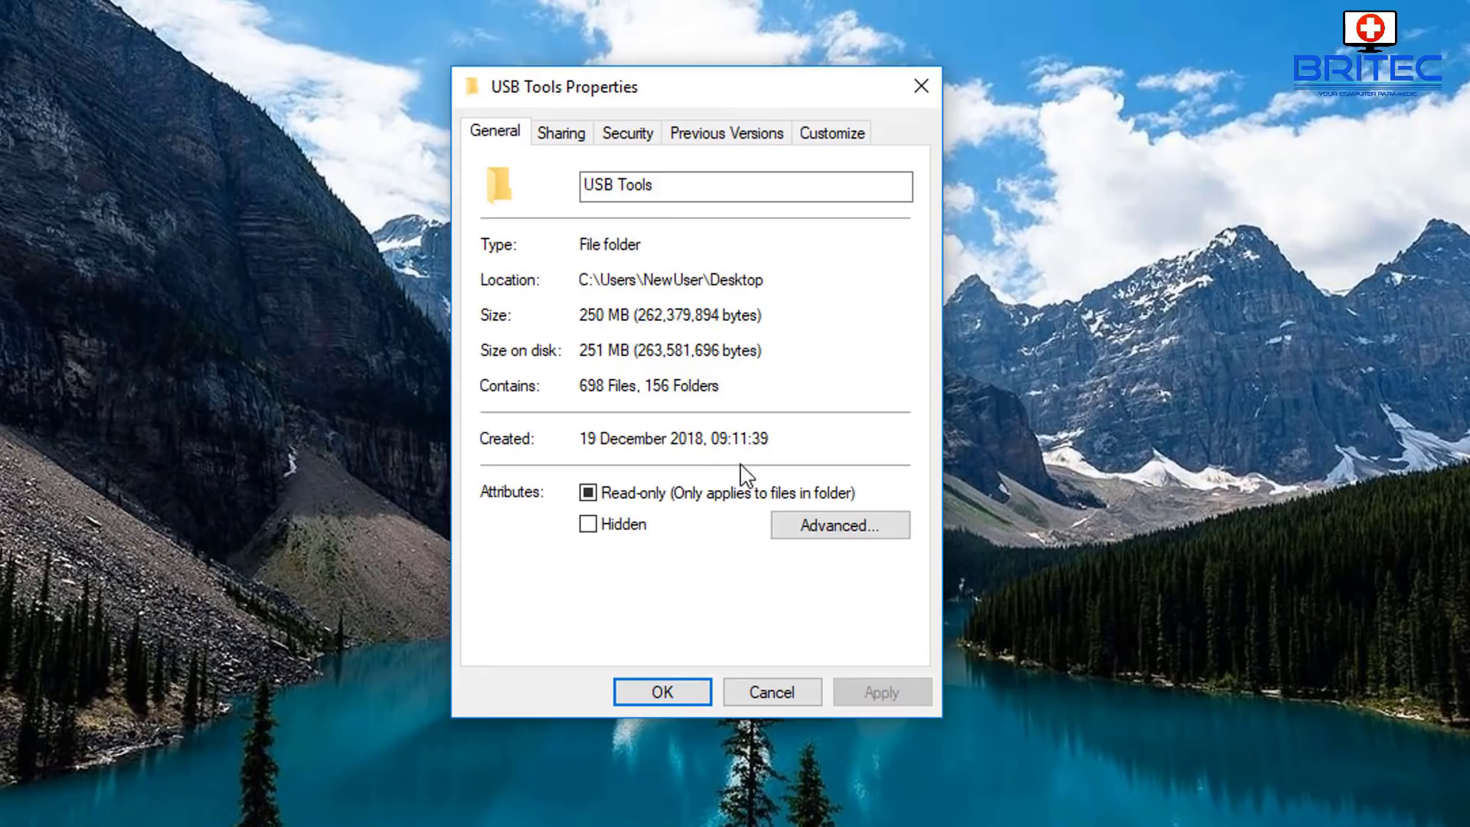
pyautogui.click(624, 138)
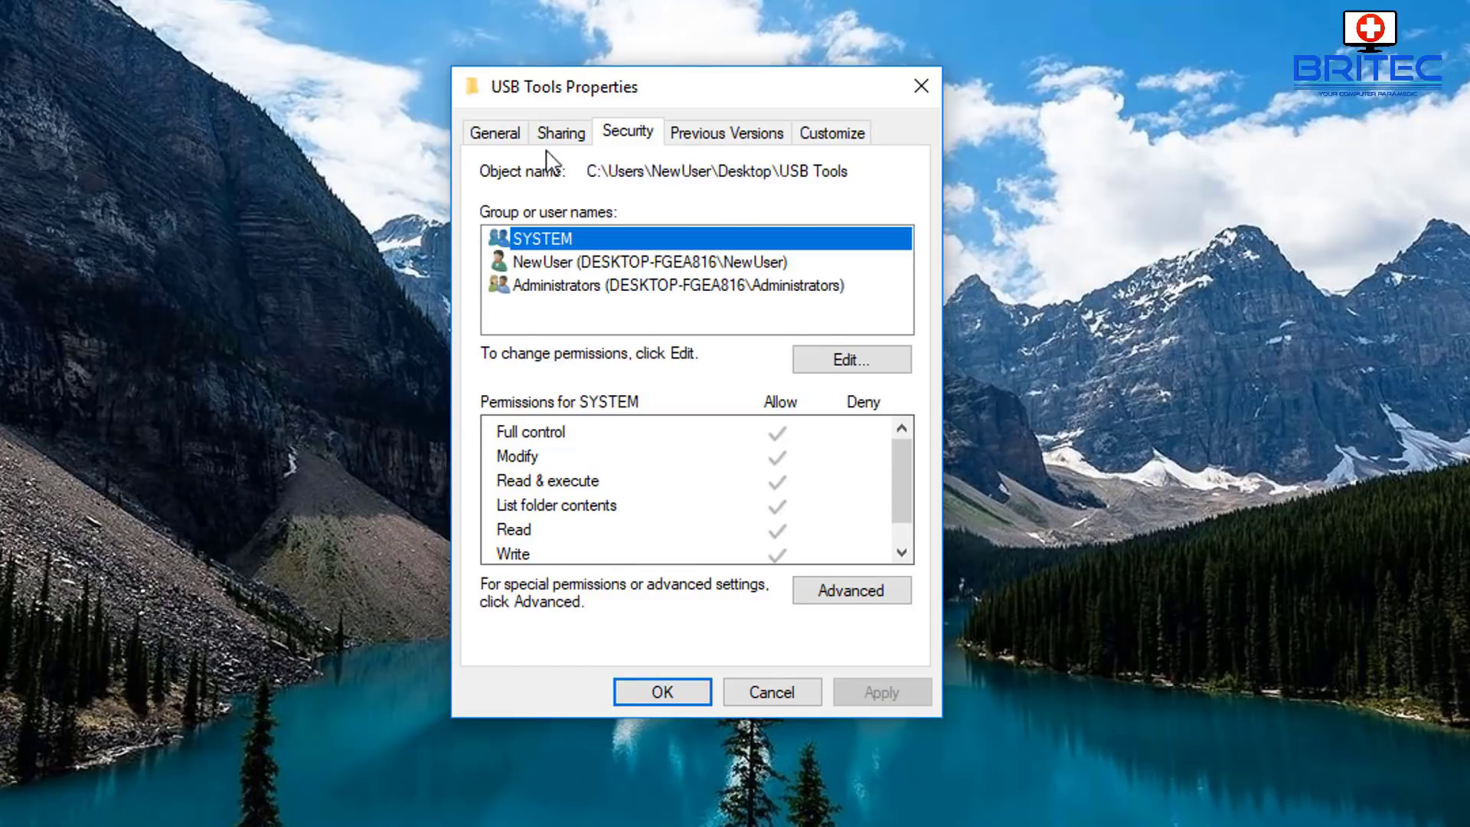
# Review NewUser's permissions on USB Tools and open the permission editor.
pyautogui.click(559, 264)
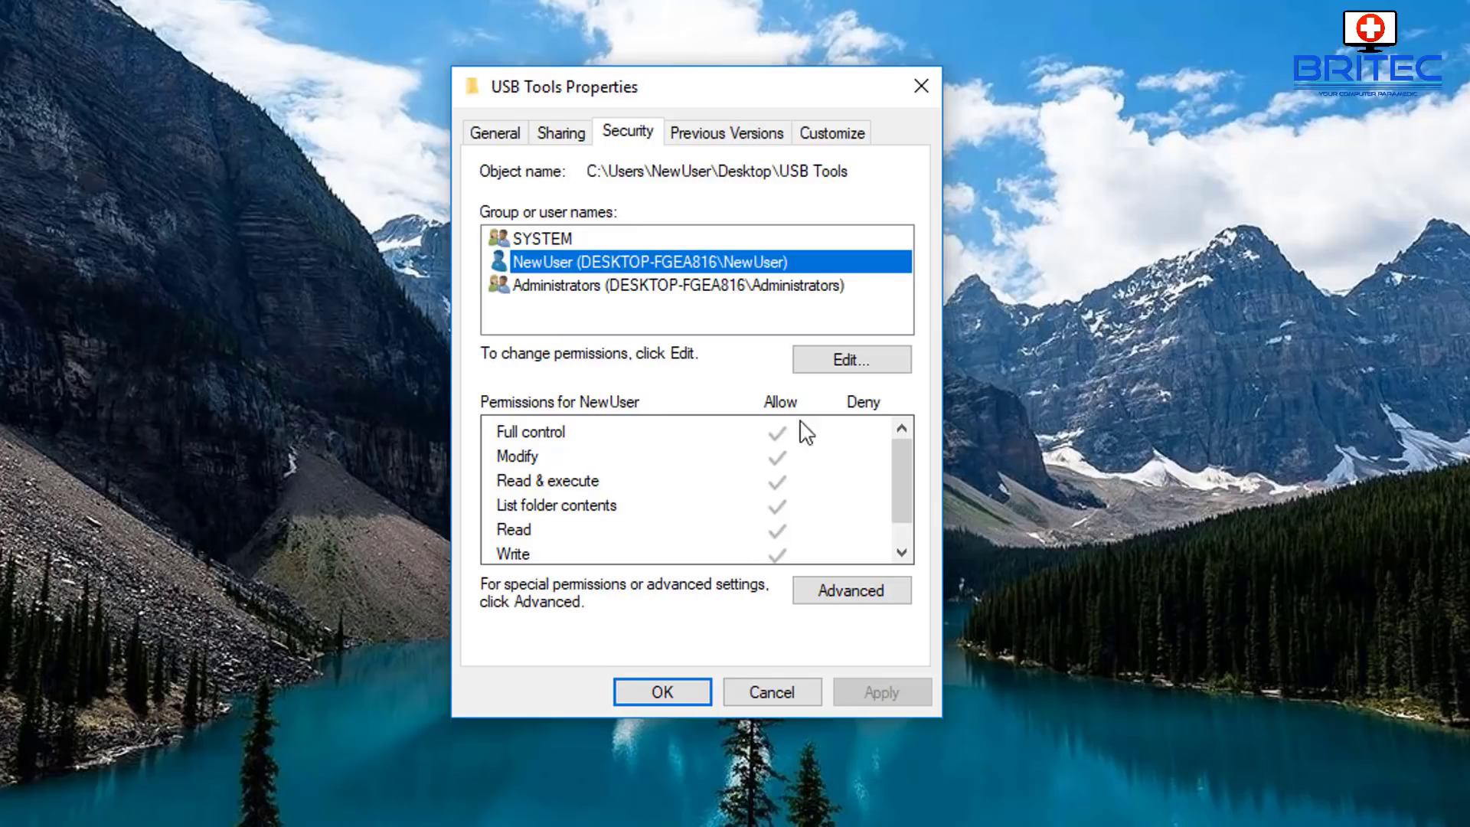
pyautogui.moveTo(903, 456); pyautogui.dragTo(814, 430)
pyautogui.moveTo(890, 459); pyautogui.dragTo(904, 504)
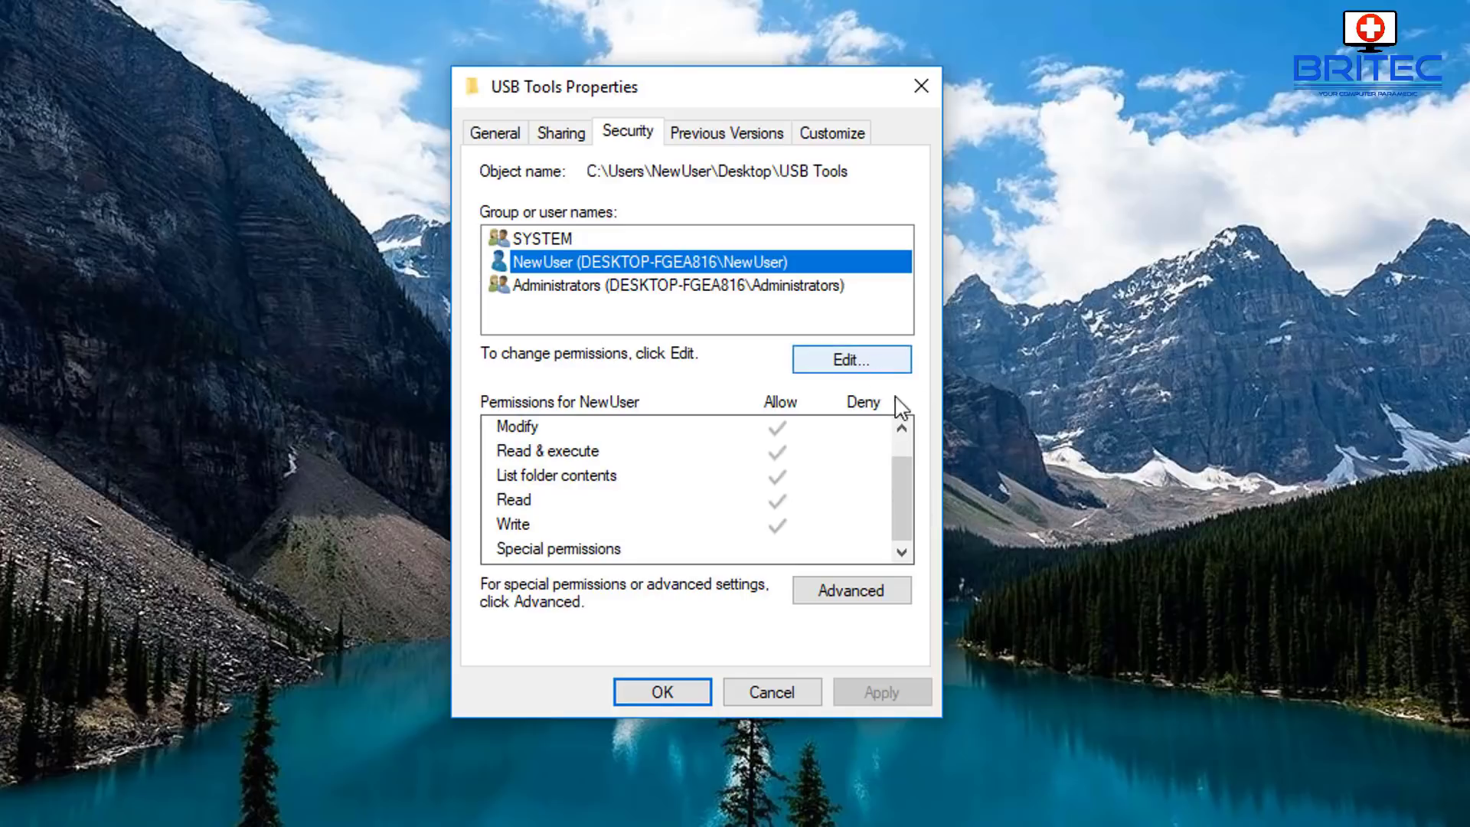
pyautogui.click(873, 374)
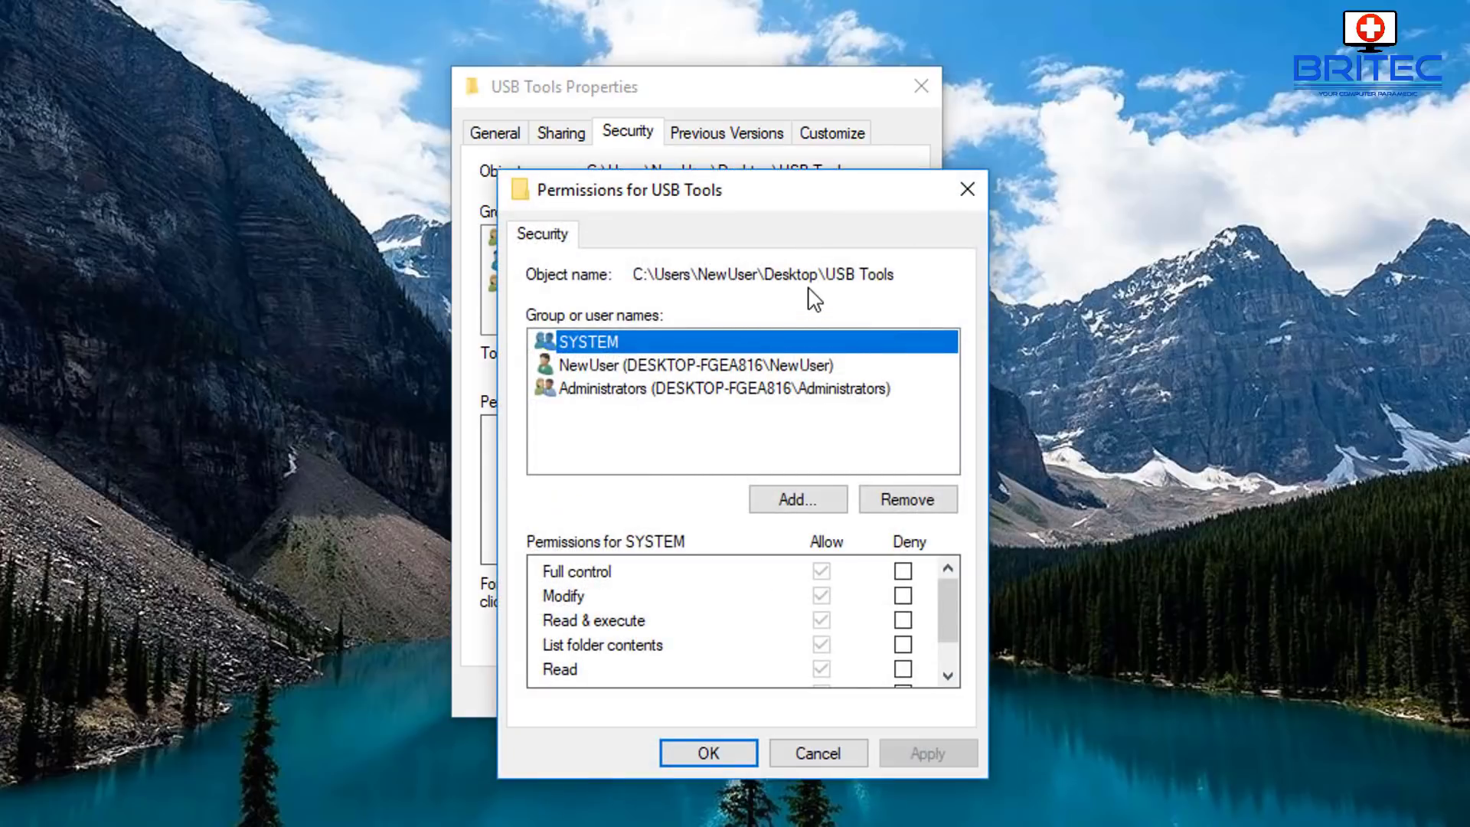
# View NewUser's and SYSTEM's permissions, then cancel the editor without changes.
pyautogui.moveTo(834, 203); pyautogui.dragTo(790, 134)
pyautogui.click(611, 300)
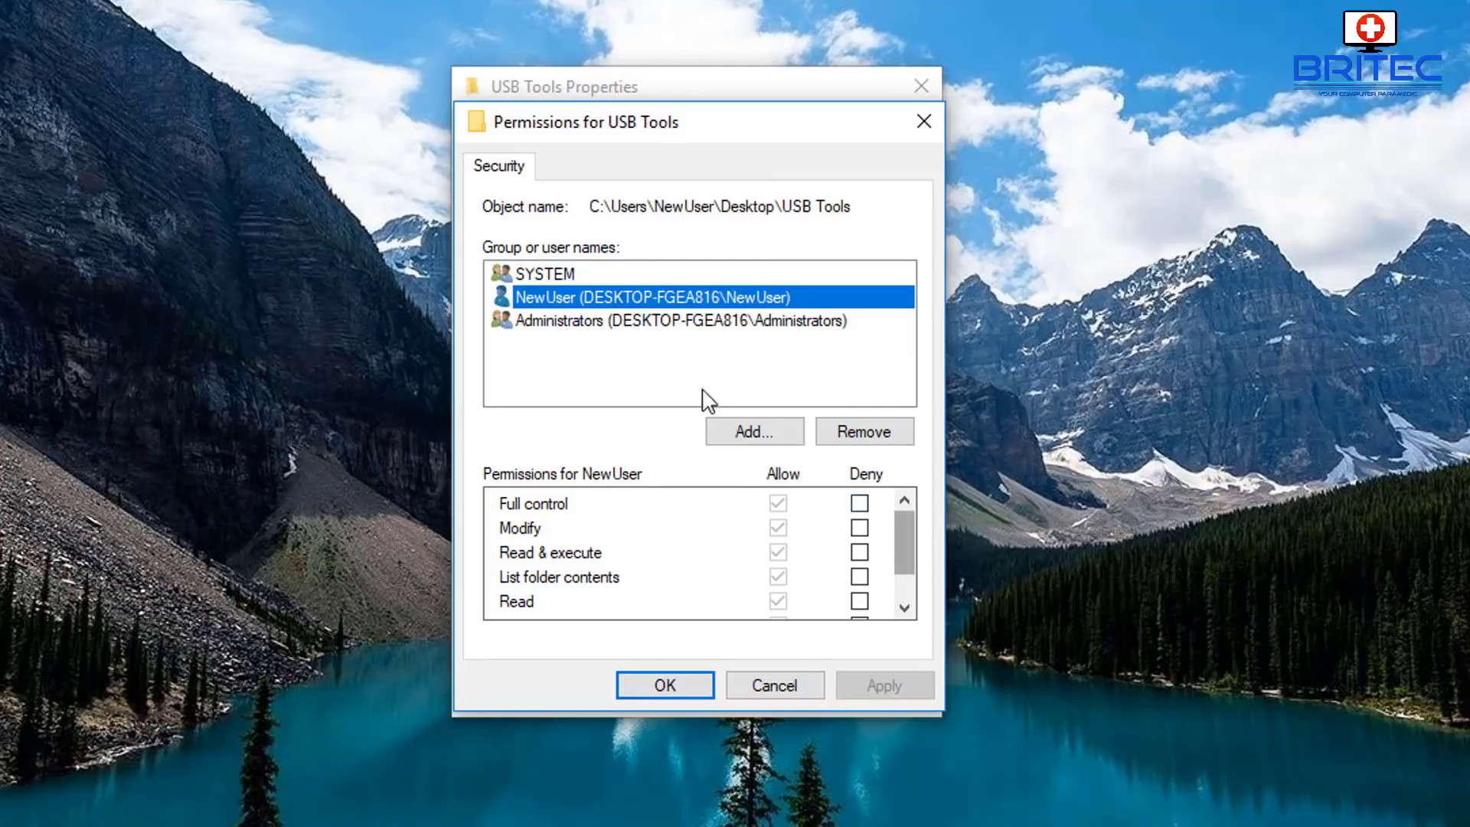
pyautogui.click(613, 276)
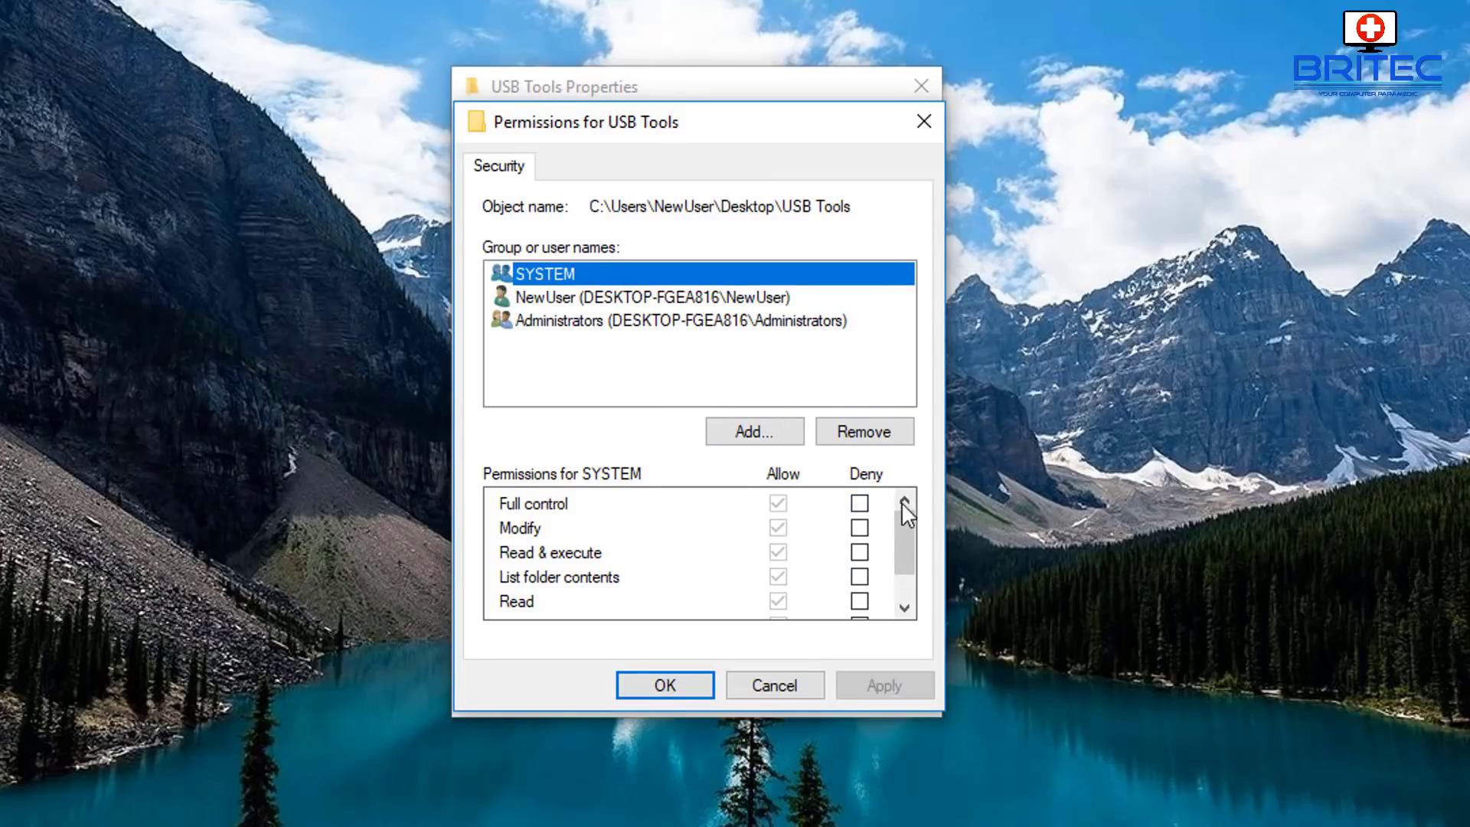
pyautogui.scroll(-1, 916, 552)
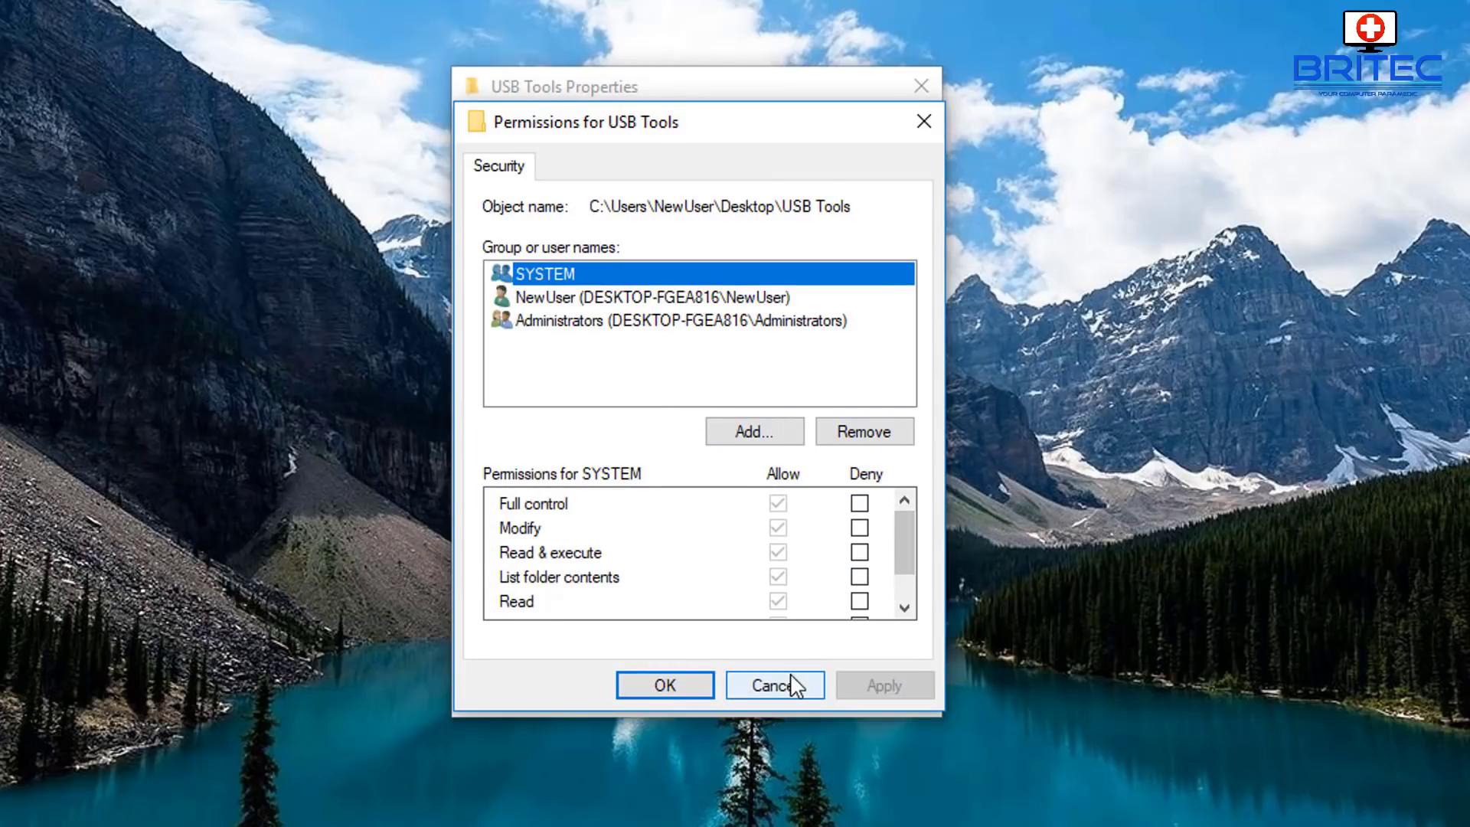
pyautogui.click(795, 693)
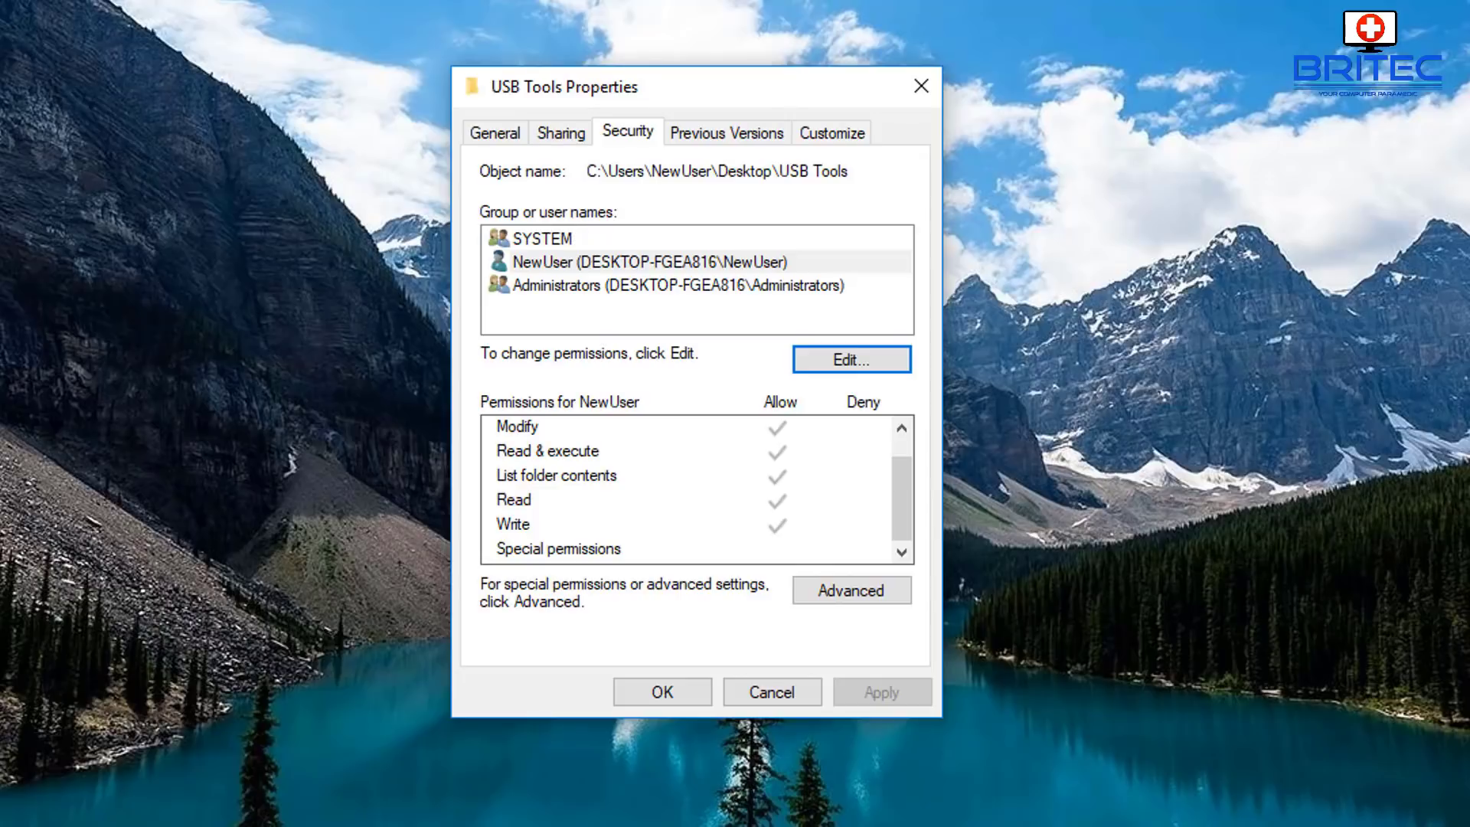
# Close the USB Tools Properties and bring up the Win+X power-user menu.
pyautogui.click(797, 693)
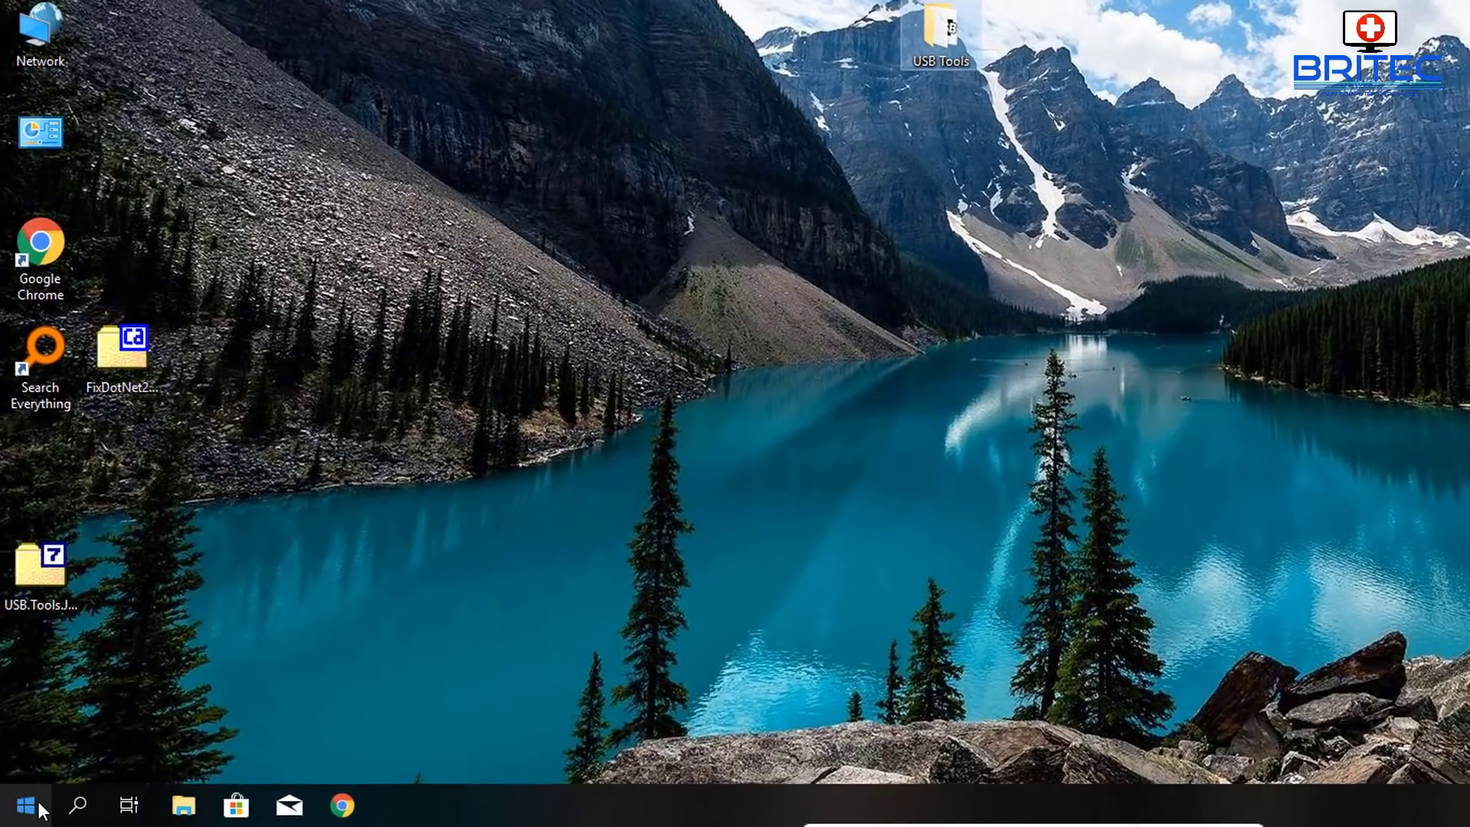
pyautogui.rightClick(23, 814)
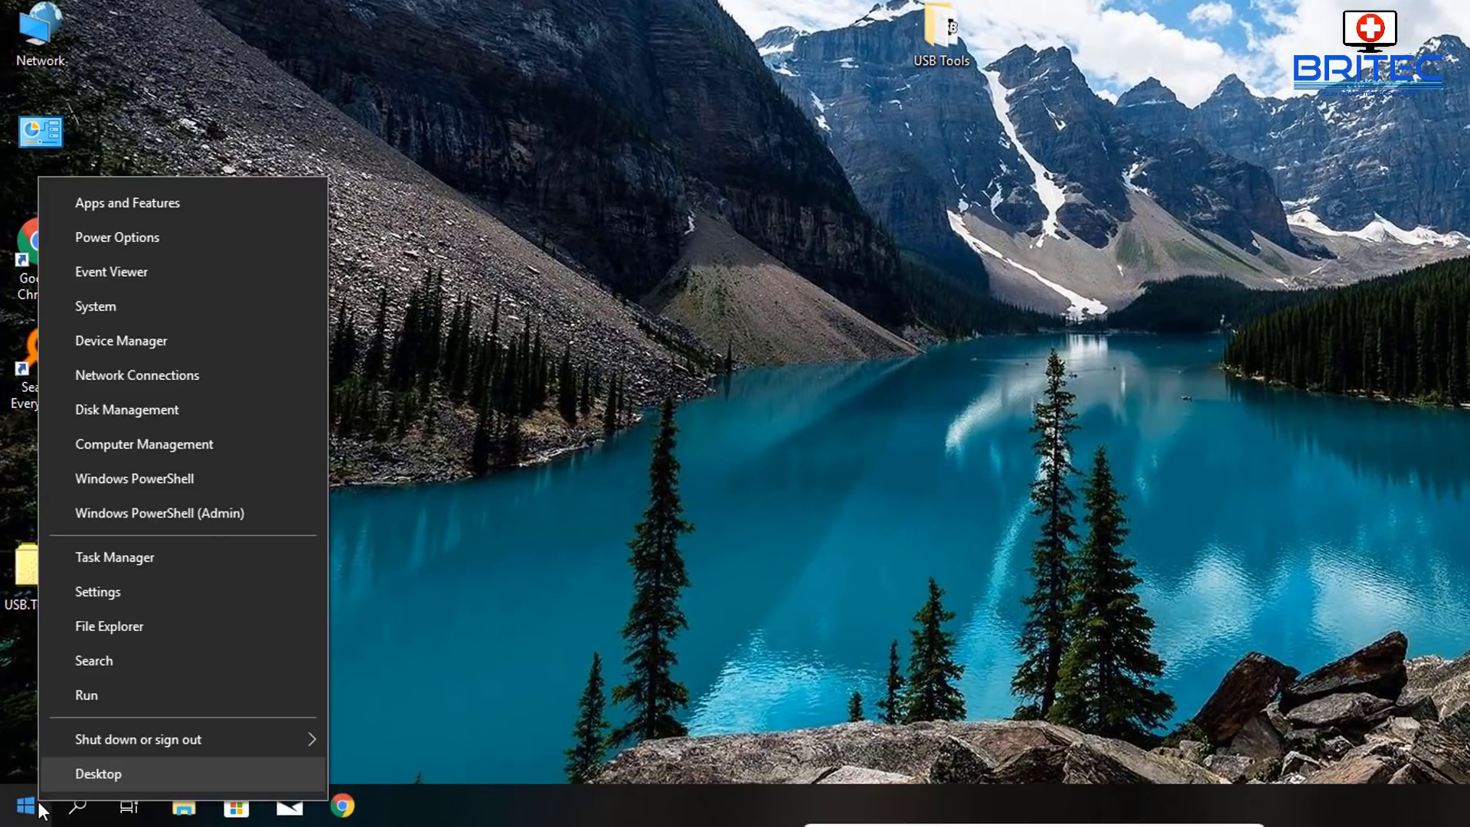
# Launch Computer Management from the Win+X menu.
pyautogui.click(155, 443)
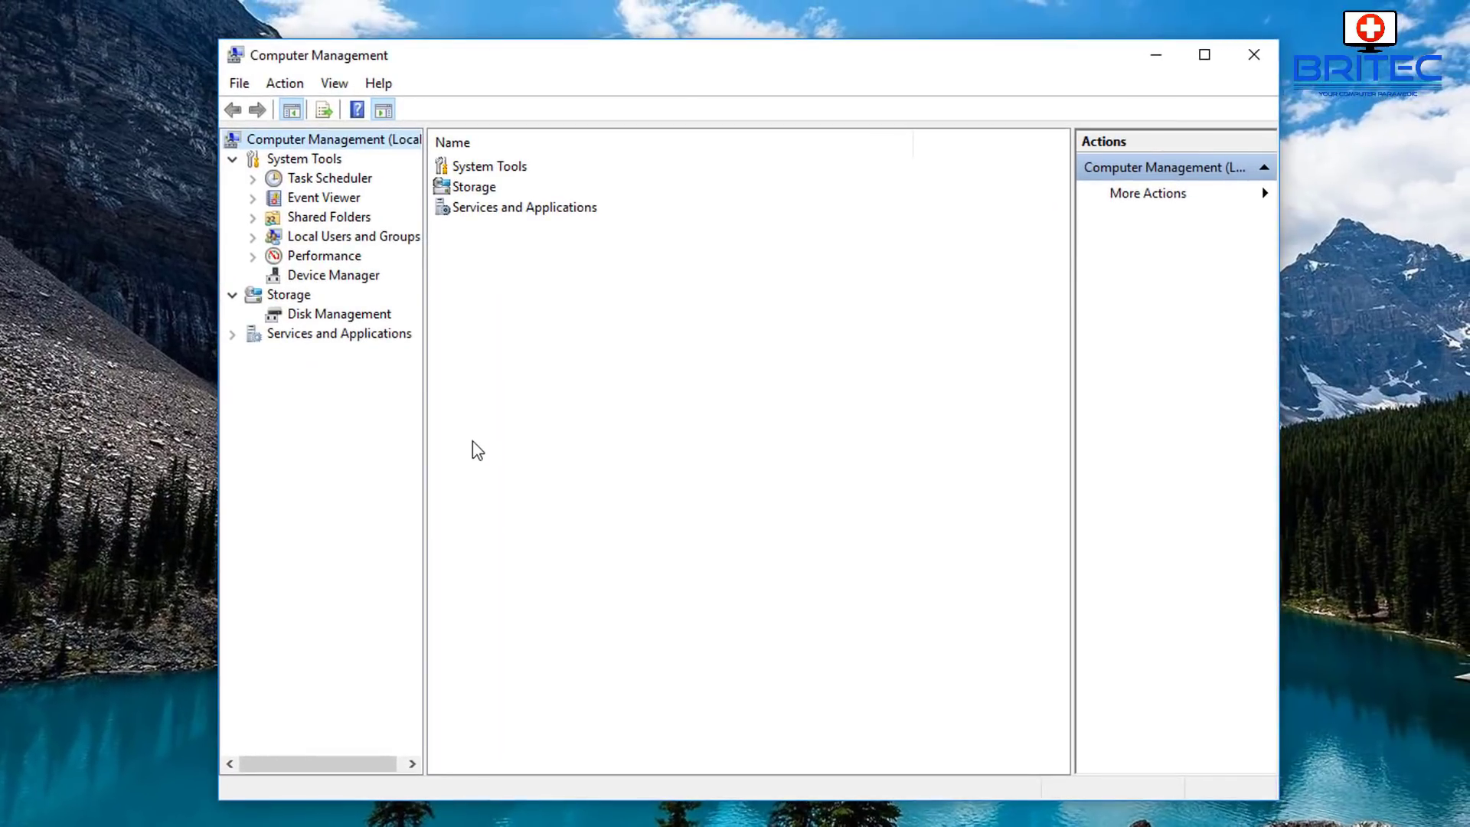
# Open NewUser's Properties from Local Users and Groups > Users.
pyautogui.click(344, 237)
pyautogui.click(254, 237)
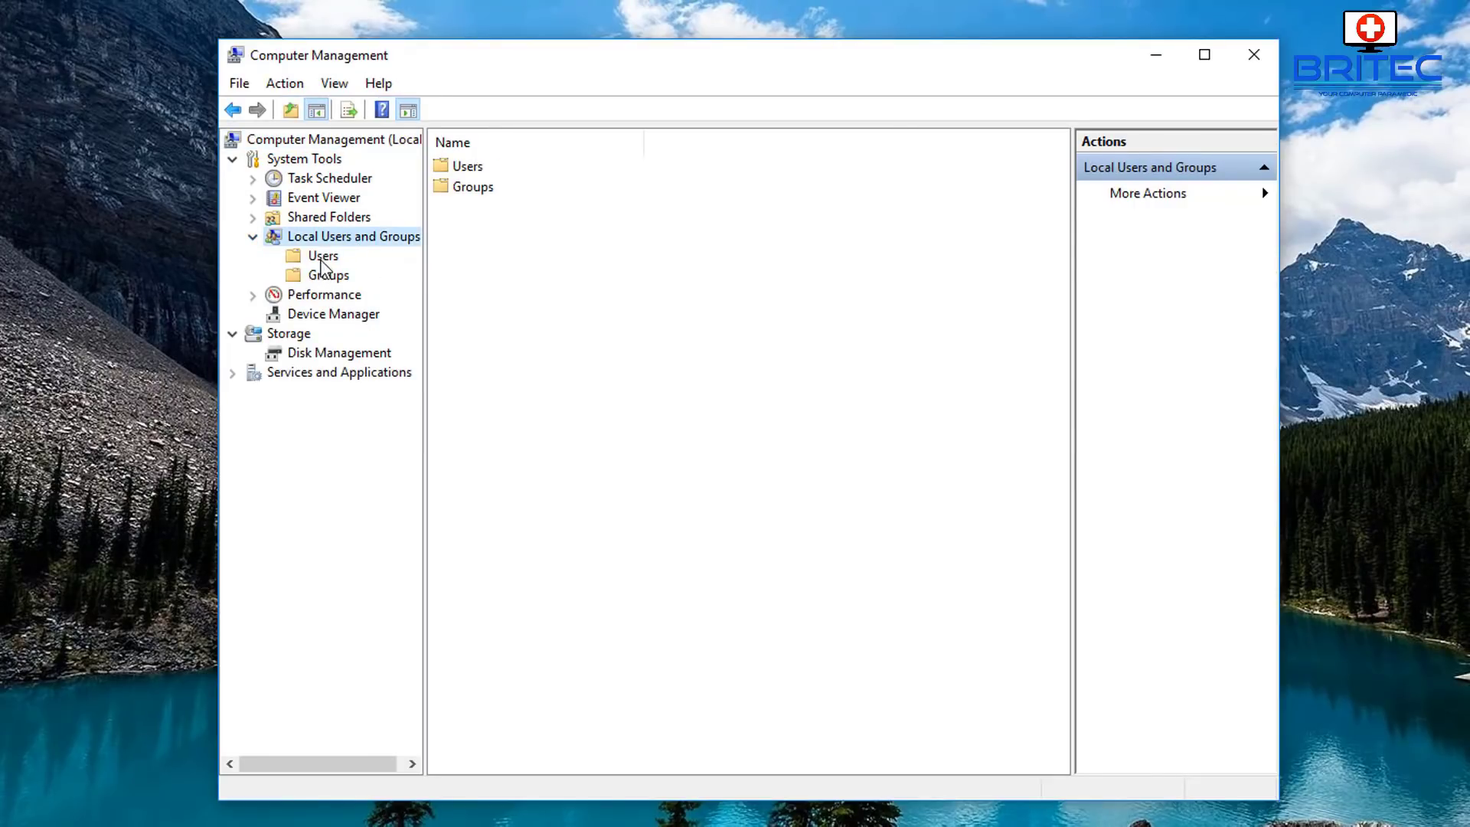
pyautogui.click(321, 260)
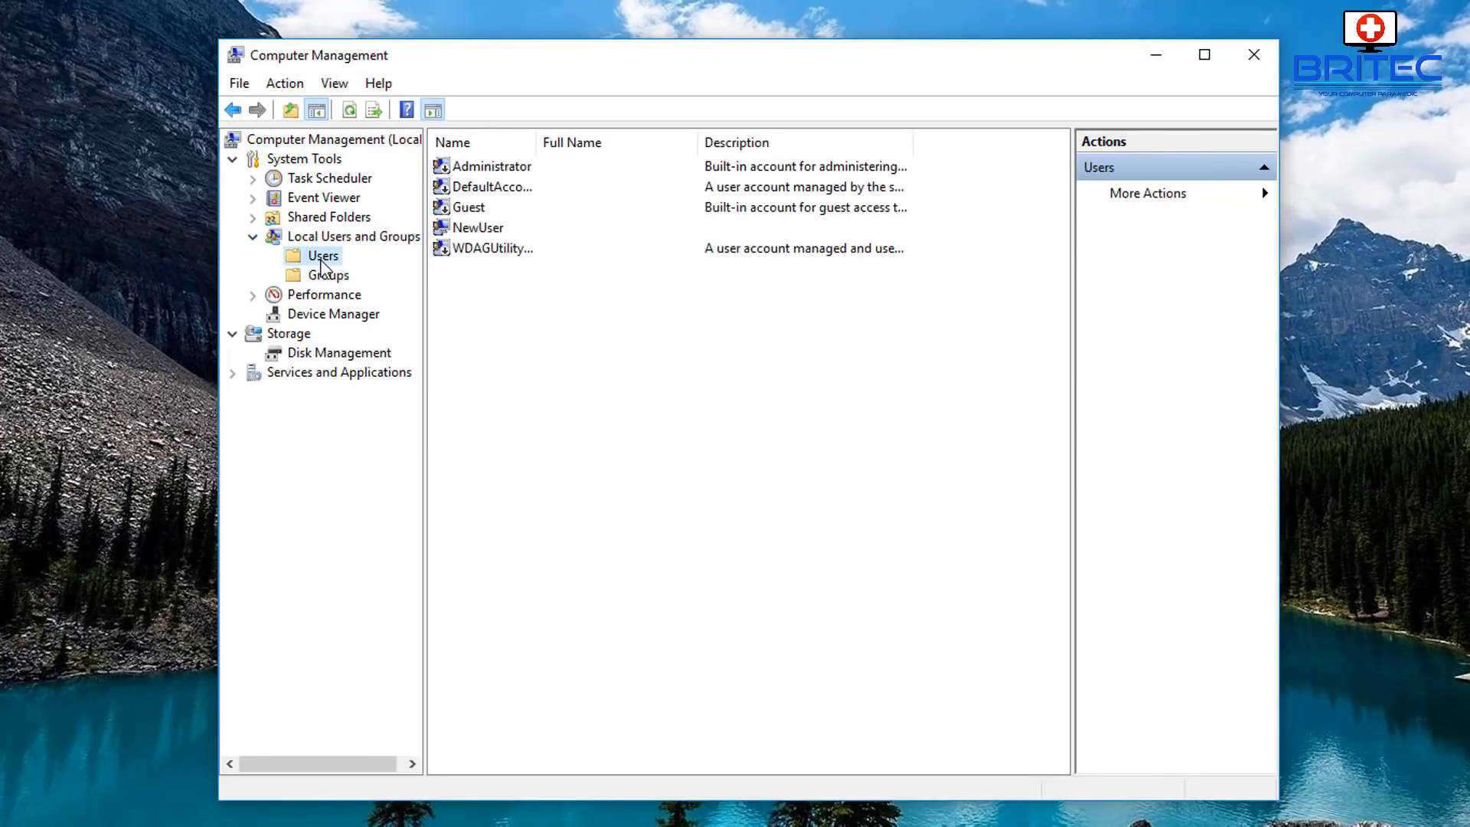
pyautogui.click(490, 234)
pyautogui.rightClick(494, 228)
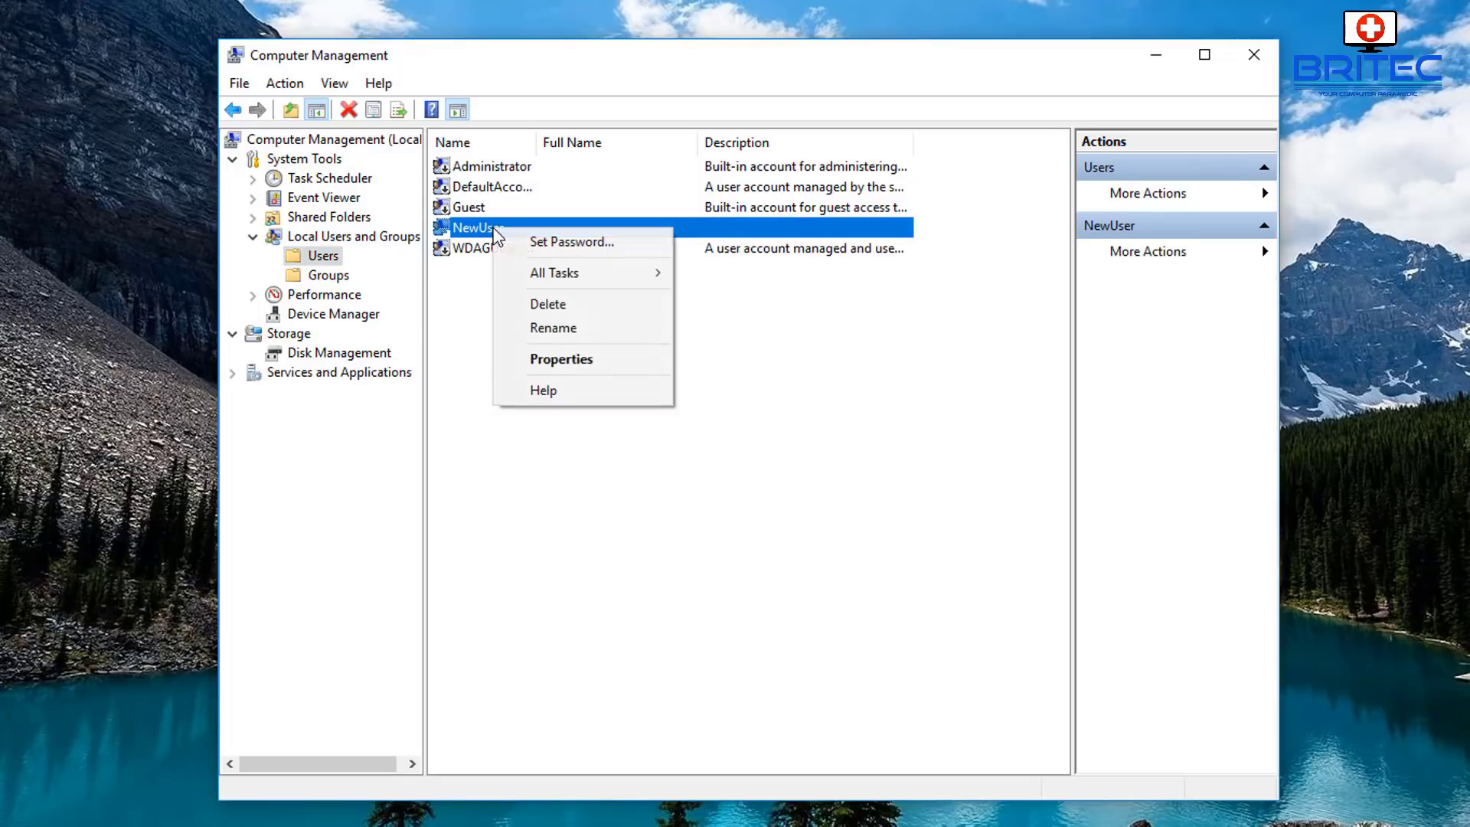
pyautogui.click(558, 362)
pyautogui.moveTo(704, 239); pyautogui.dragTo(695, 279)
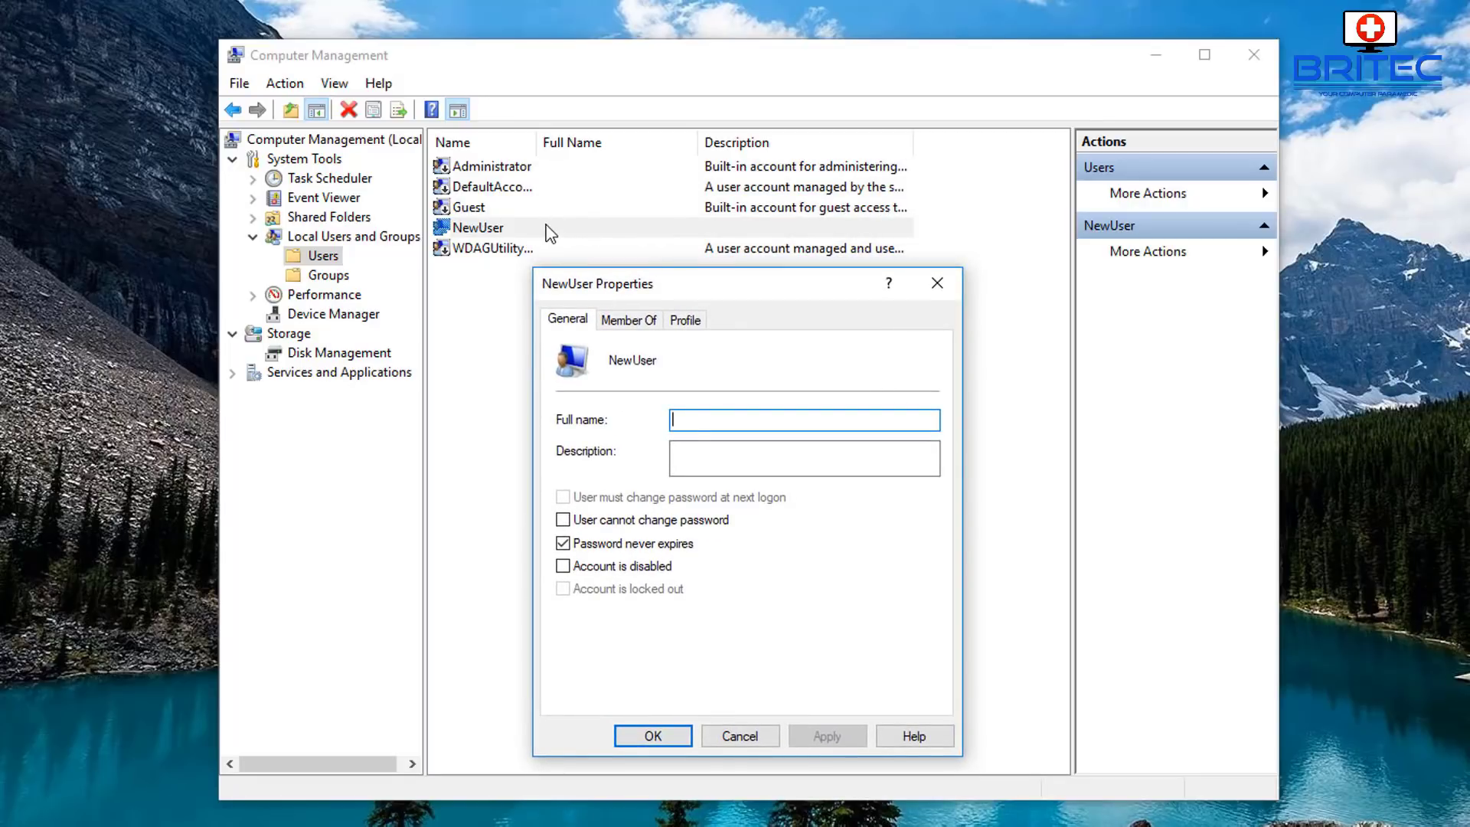
# Add NewUser to the Administrators group from the Member Of tab.
pyautogui.click(627, 320)
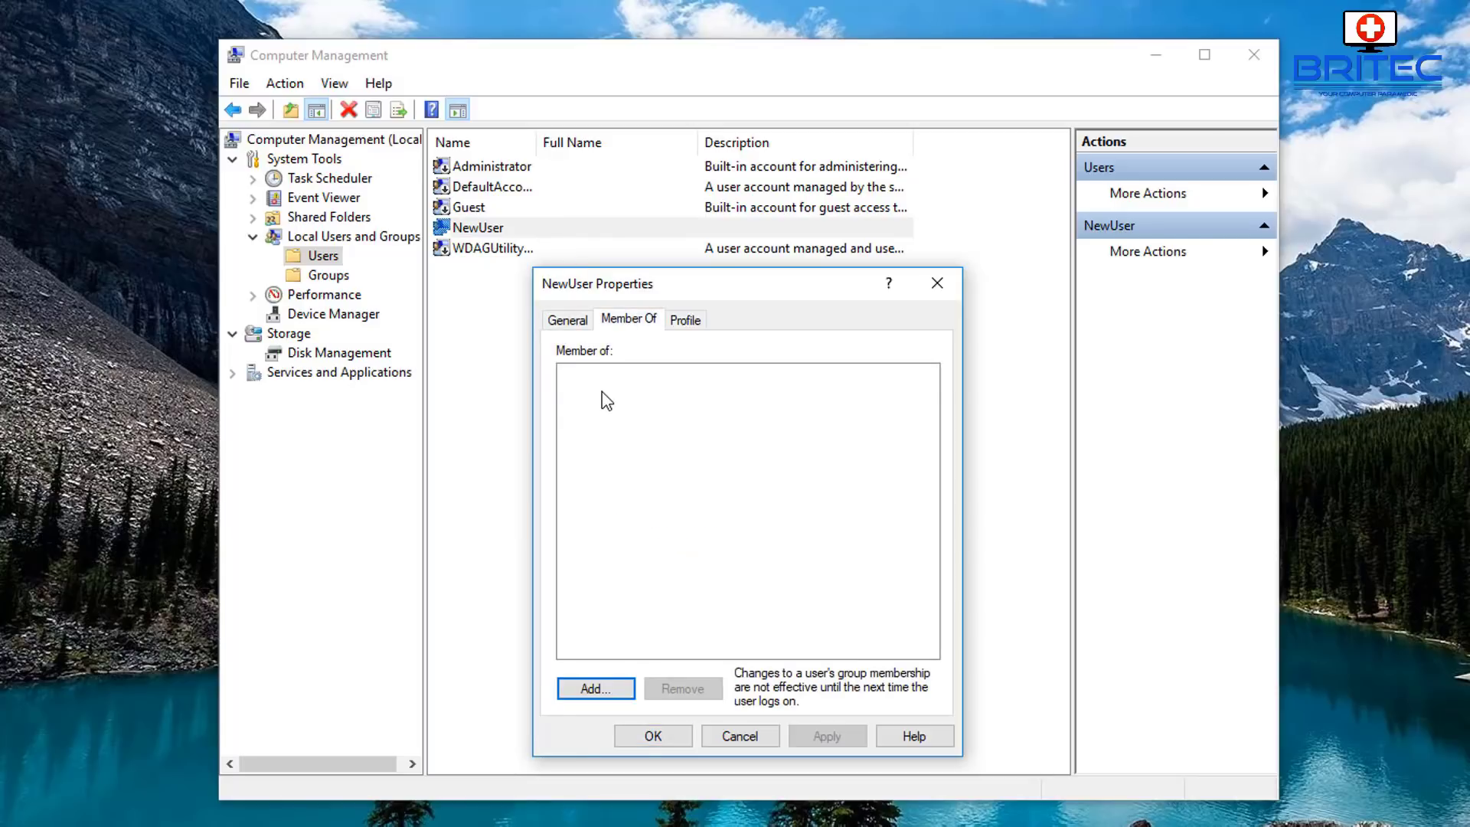
pyautogui.click(598, 692)
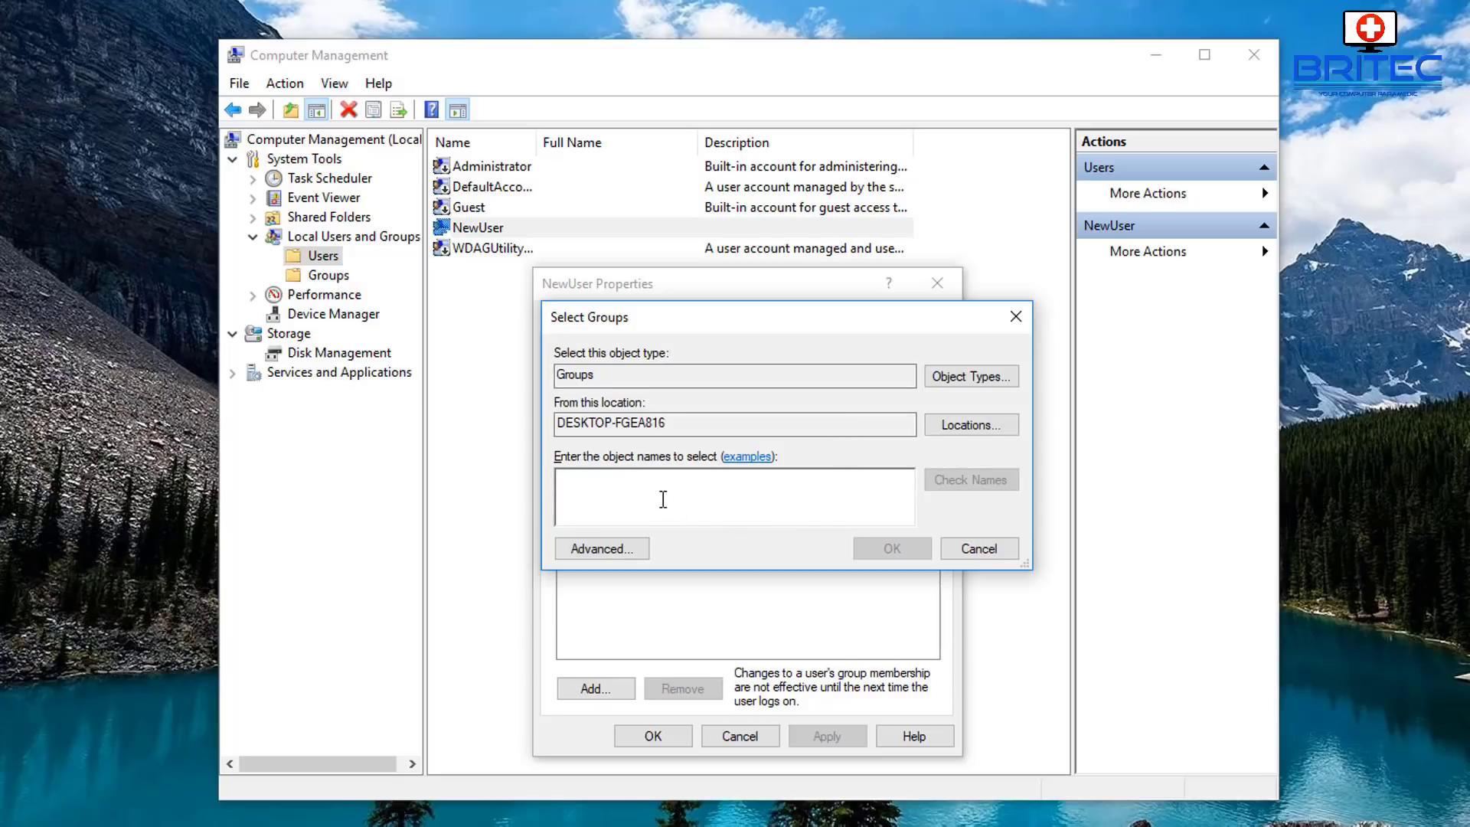
pyautogui.write('Ad')
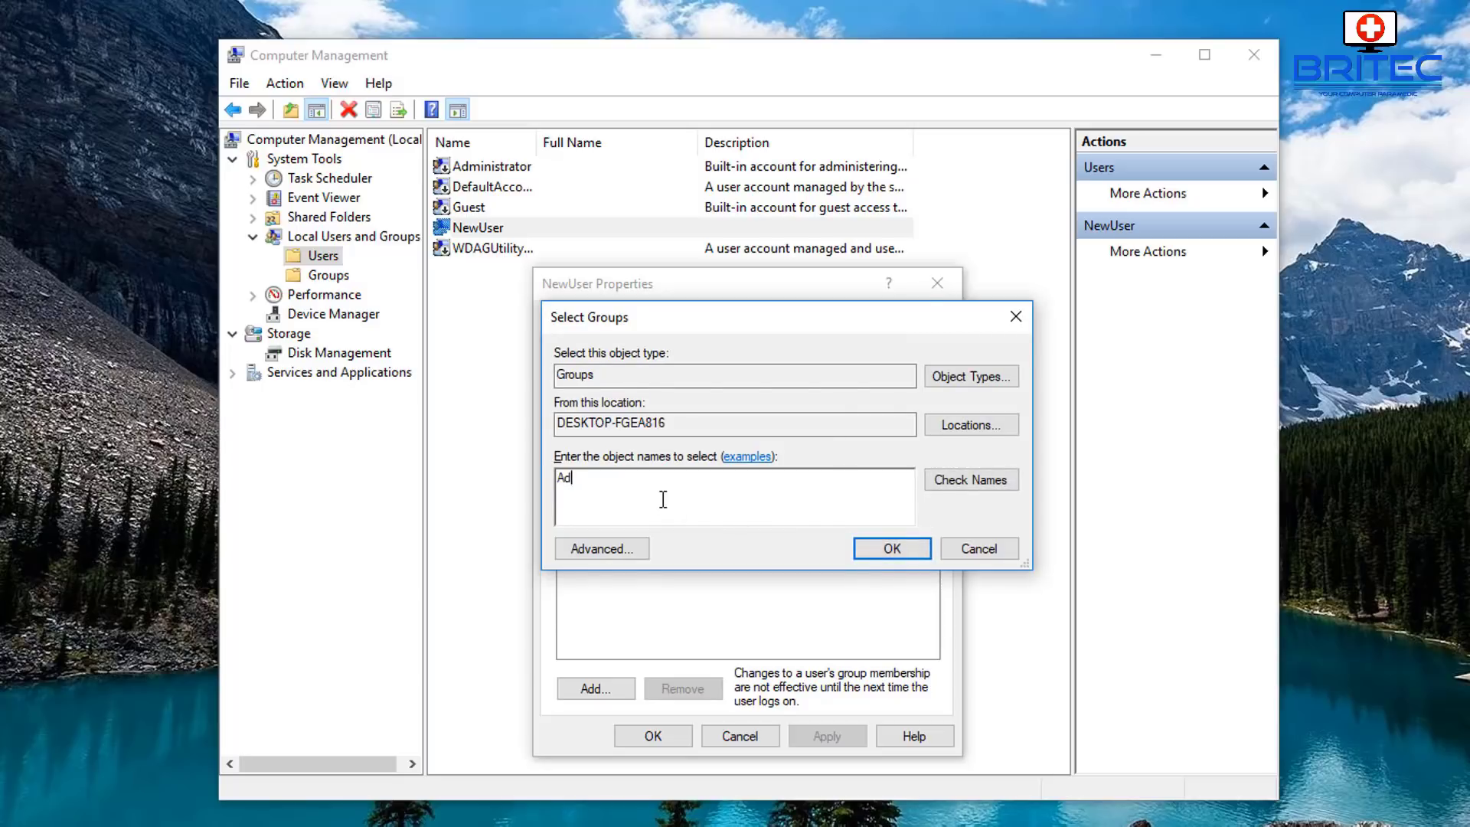
pyautogui.write('ministrators')
pyautogui.click(956, 481)
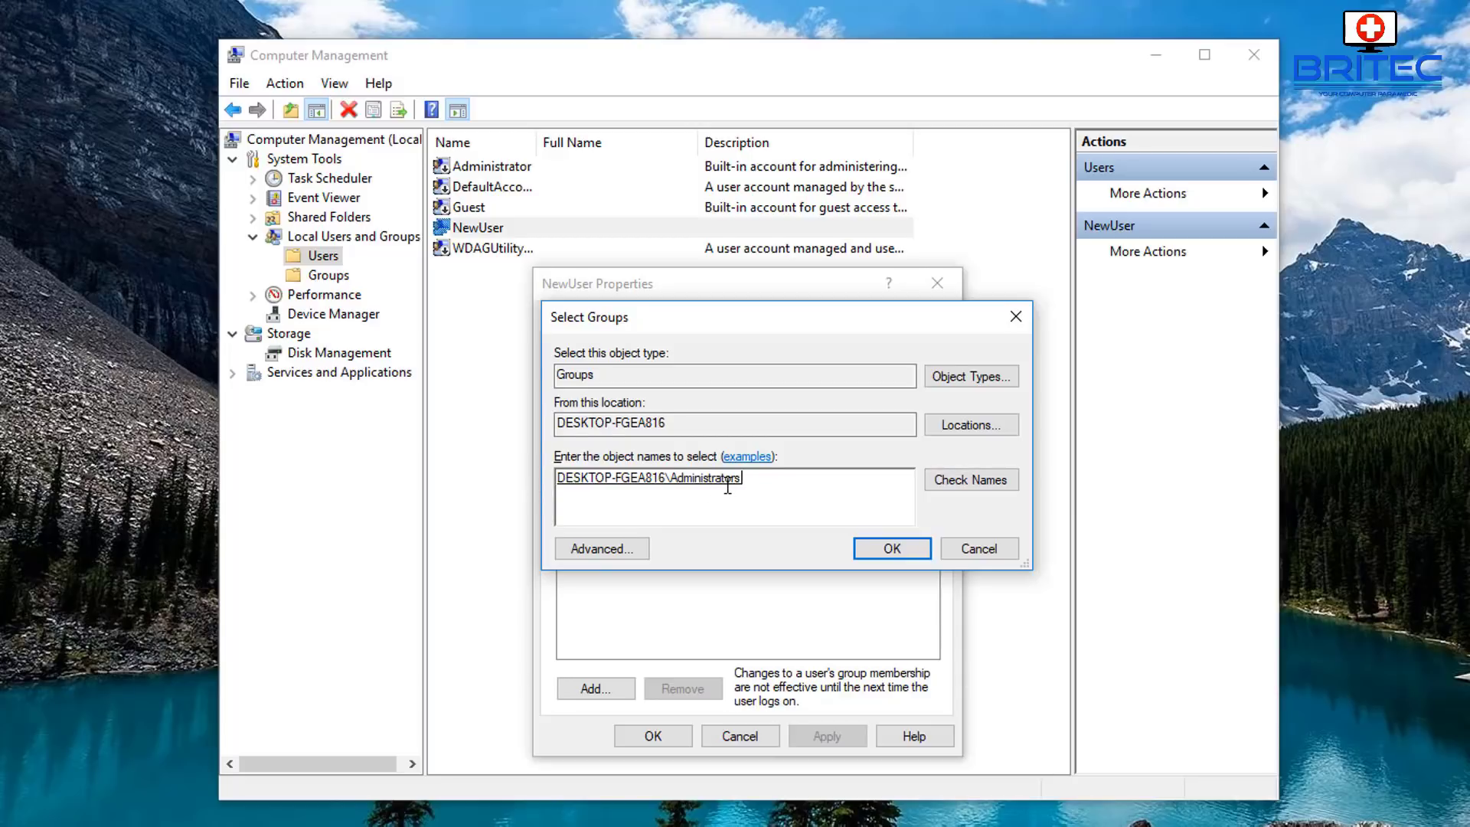
pyautogui.click(888, 547)
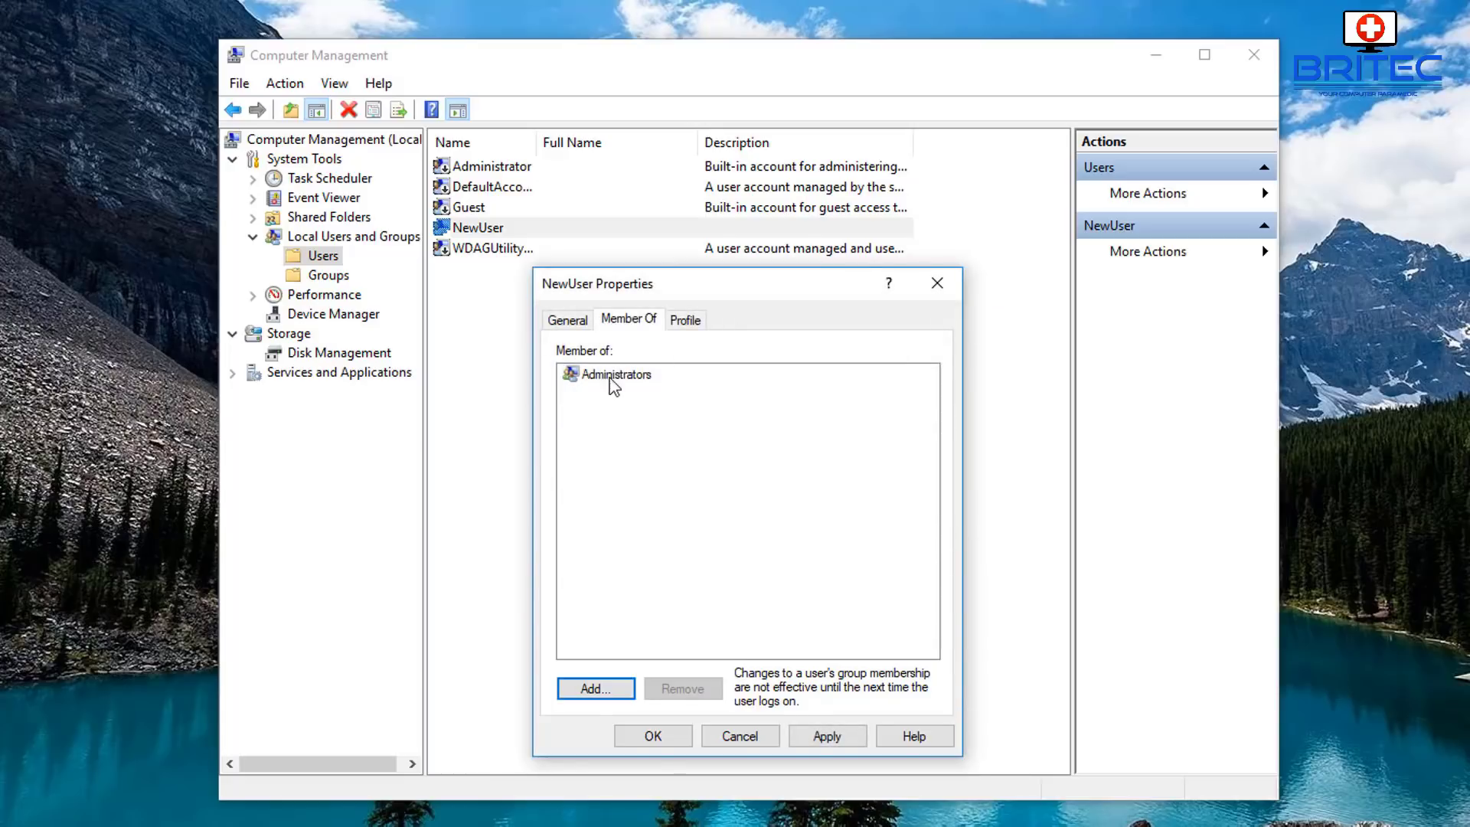
# Apply the membership, closing NewUser's properties and Computer Management.
pyautogui.click(651, 737)
pyautogui.click(653, 737)
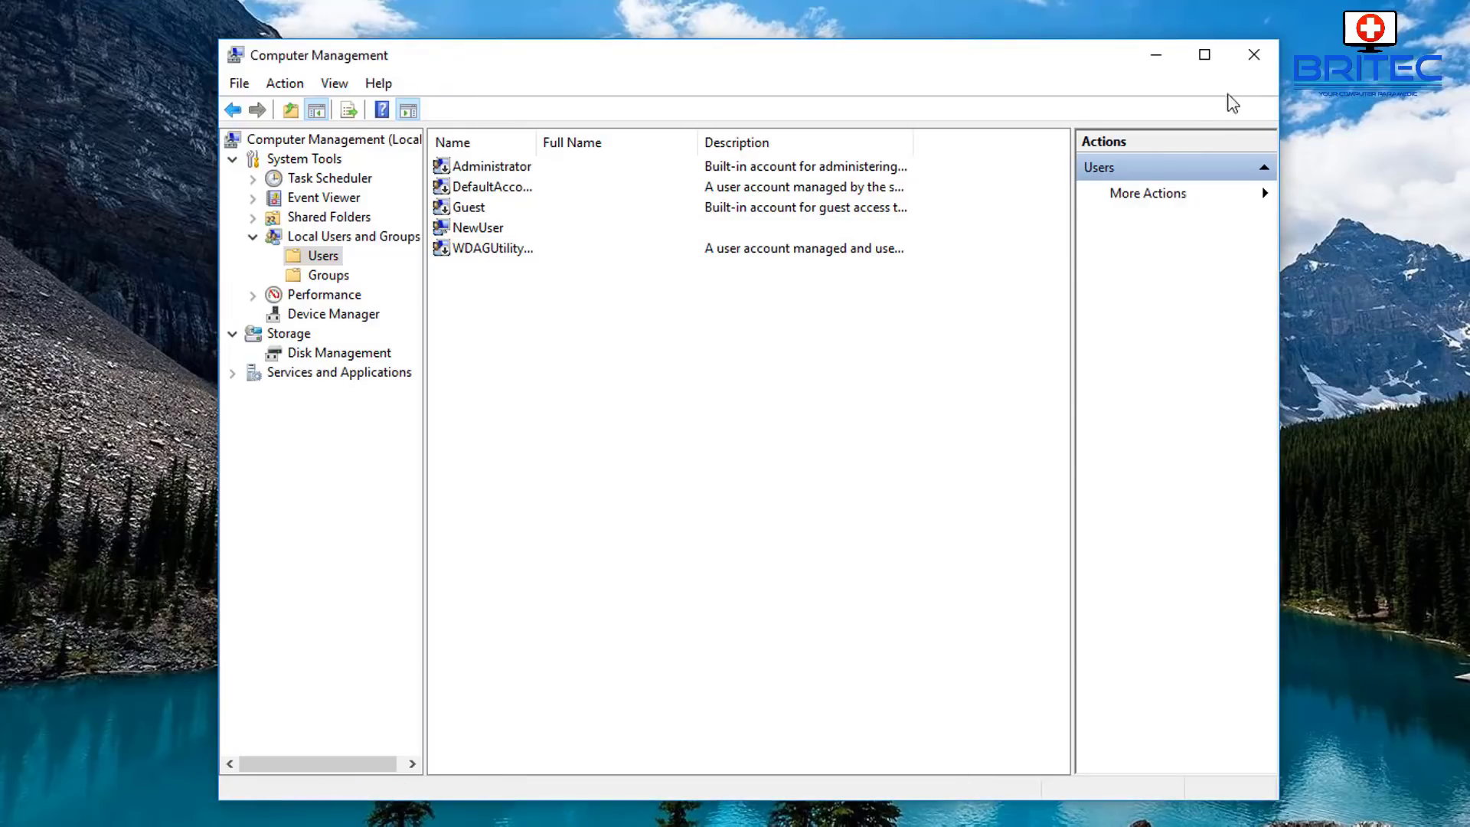
pyautogui.click(1253, 55)
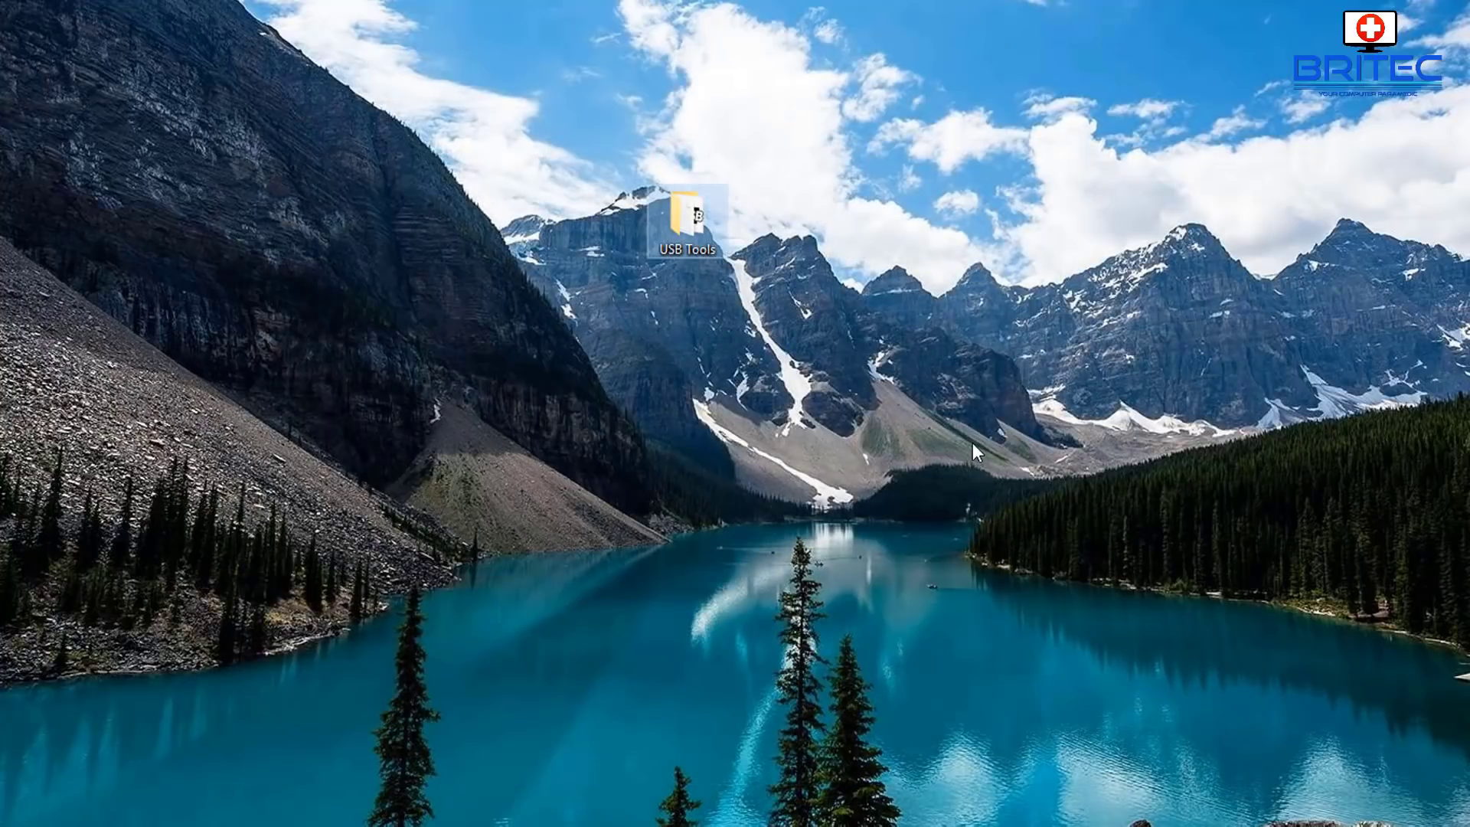
# Open Advanced Security Settings for USB Tools, showing NewUser as owner and three Full control entries.
pyautogui.rightClick(682, 239)
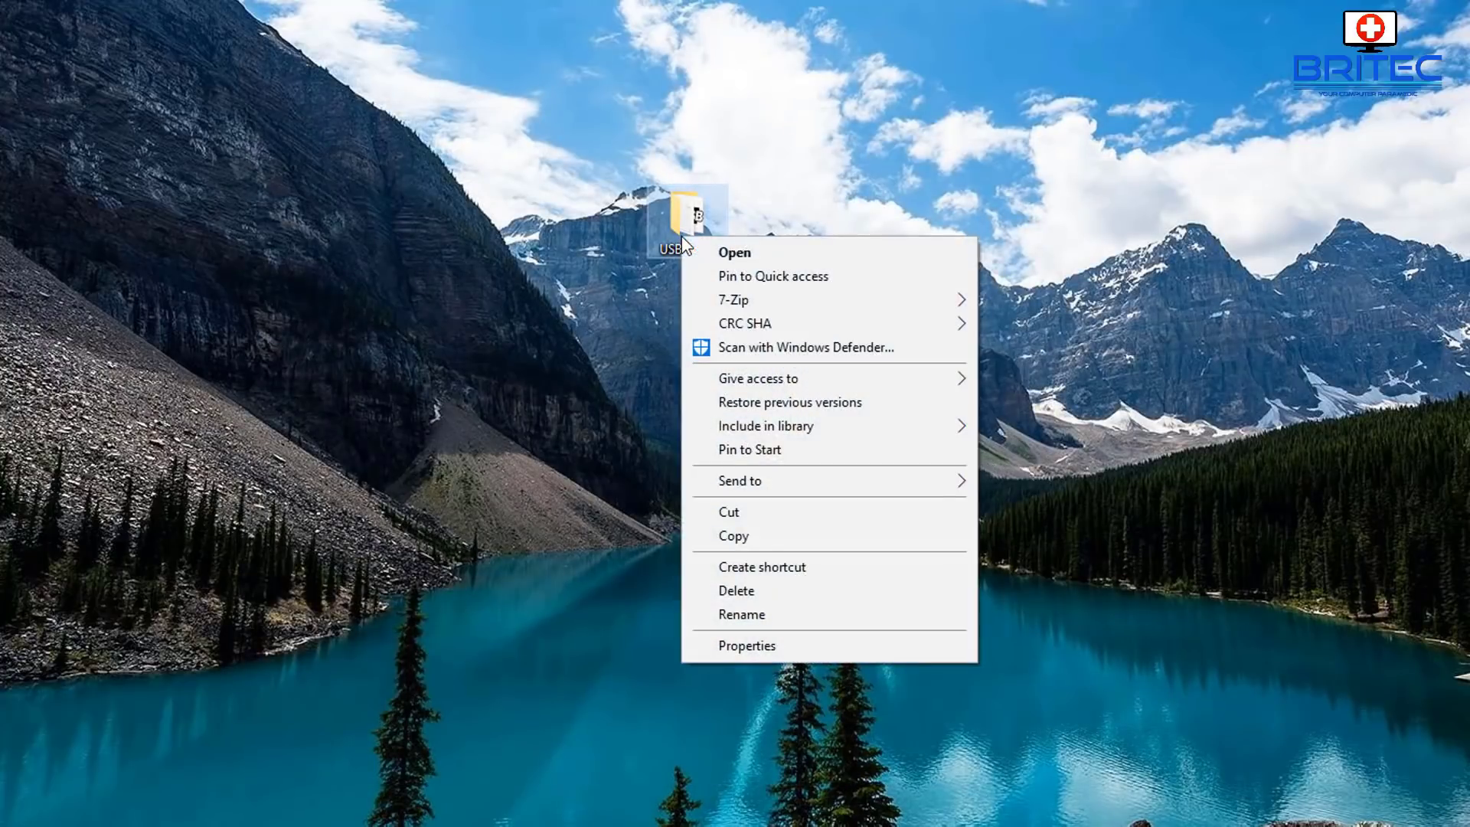
pyautogui.click(758, 650)
pyautogui.moveTo(902, 249); pyautogui.dragTo(736, 93)
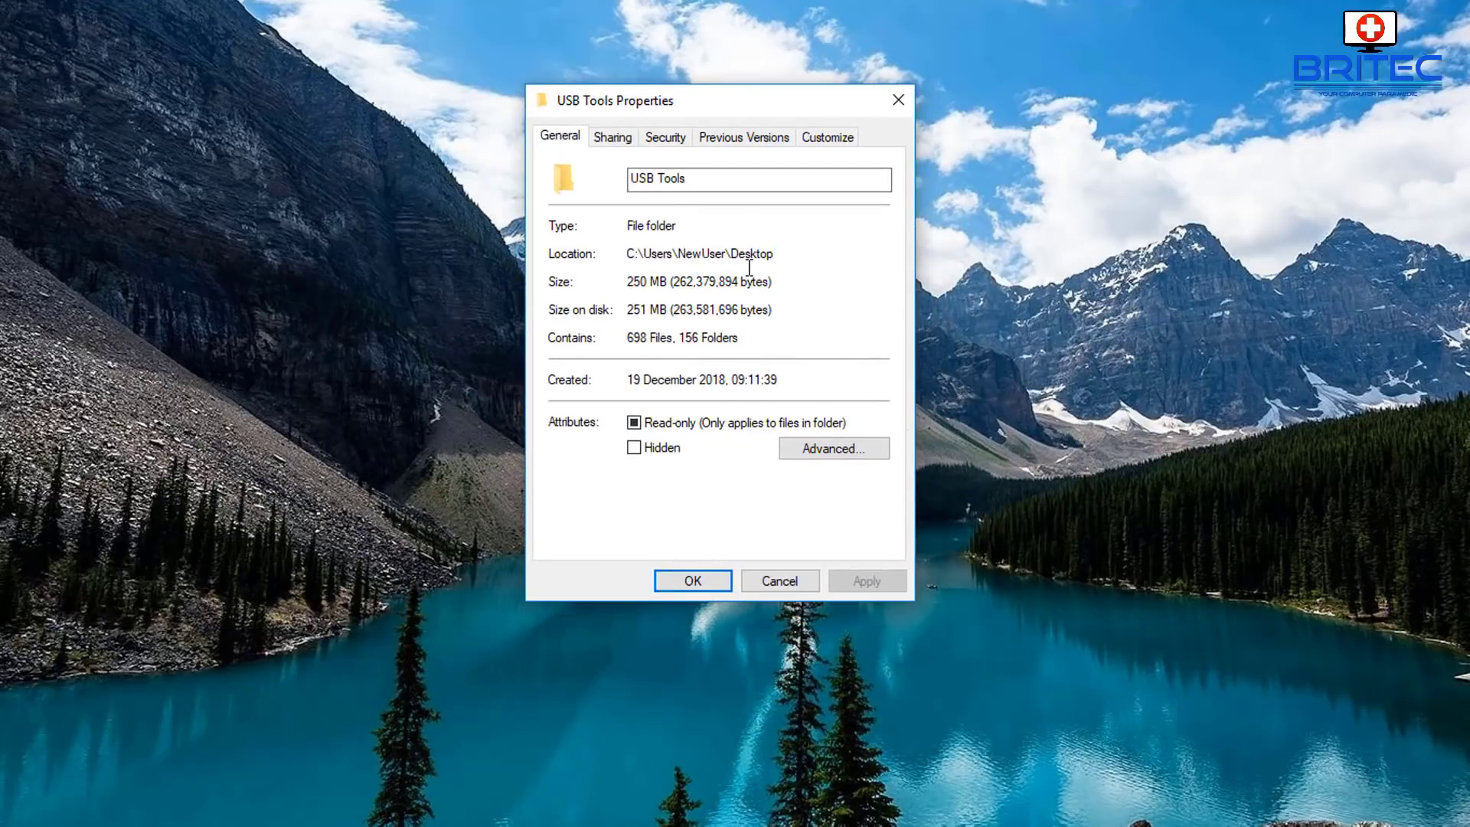
pyautogui.click(668, 138)
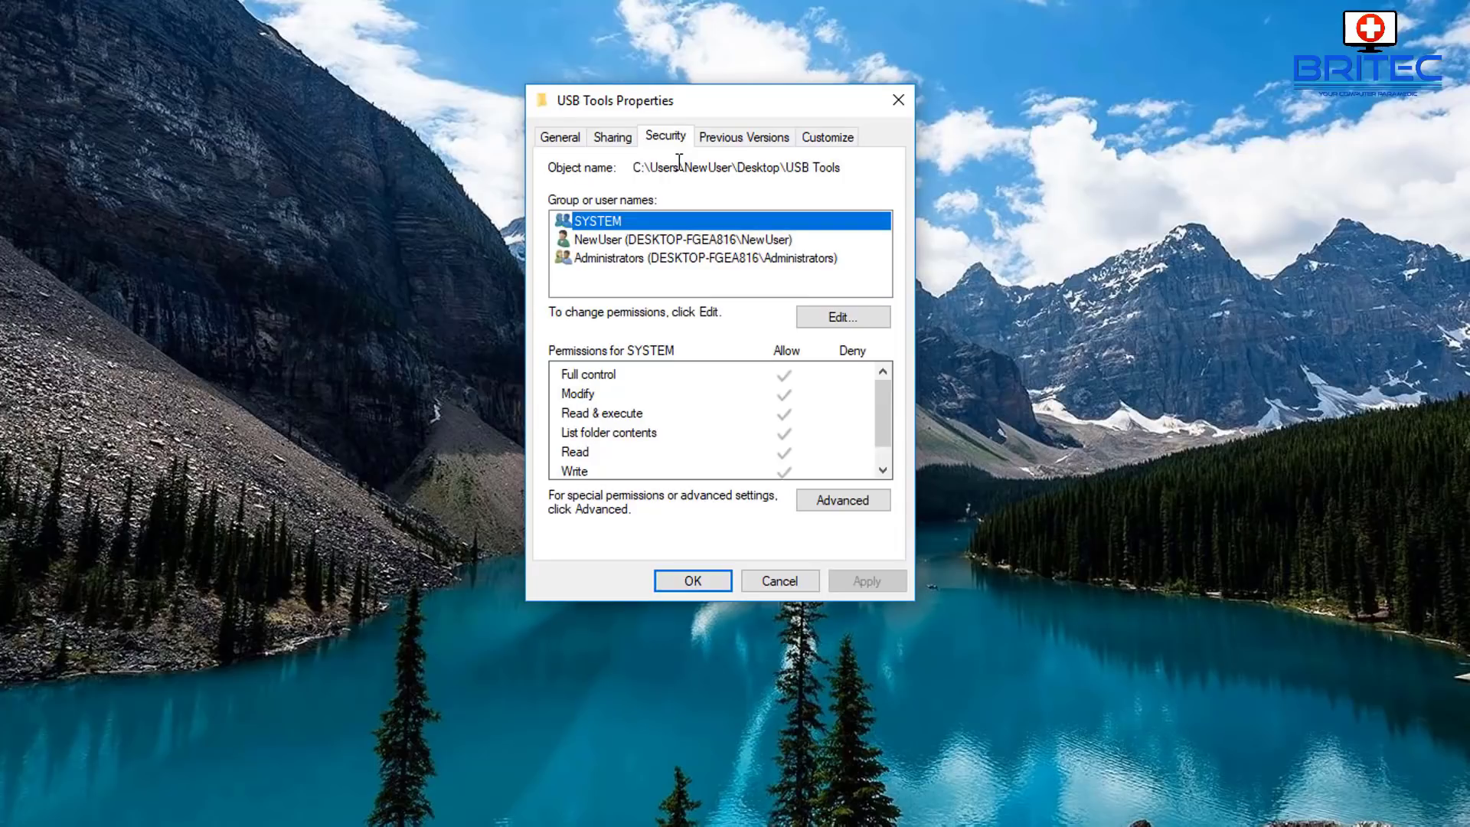
pyautogui.click(839, 503)
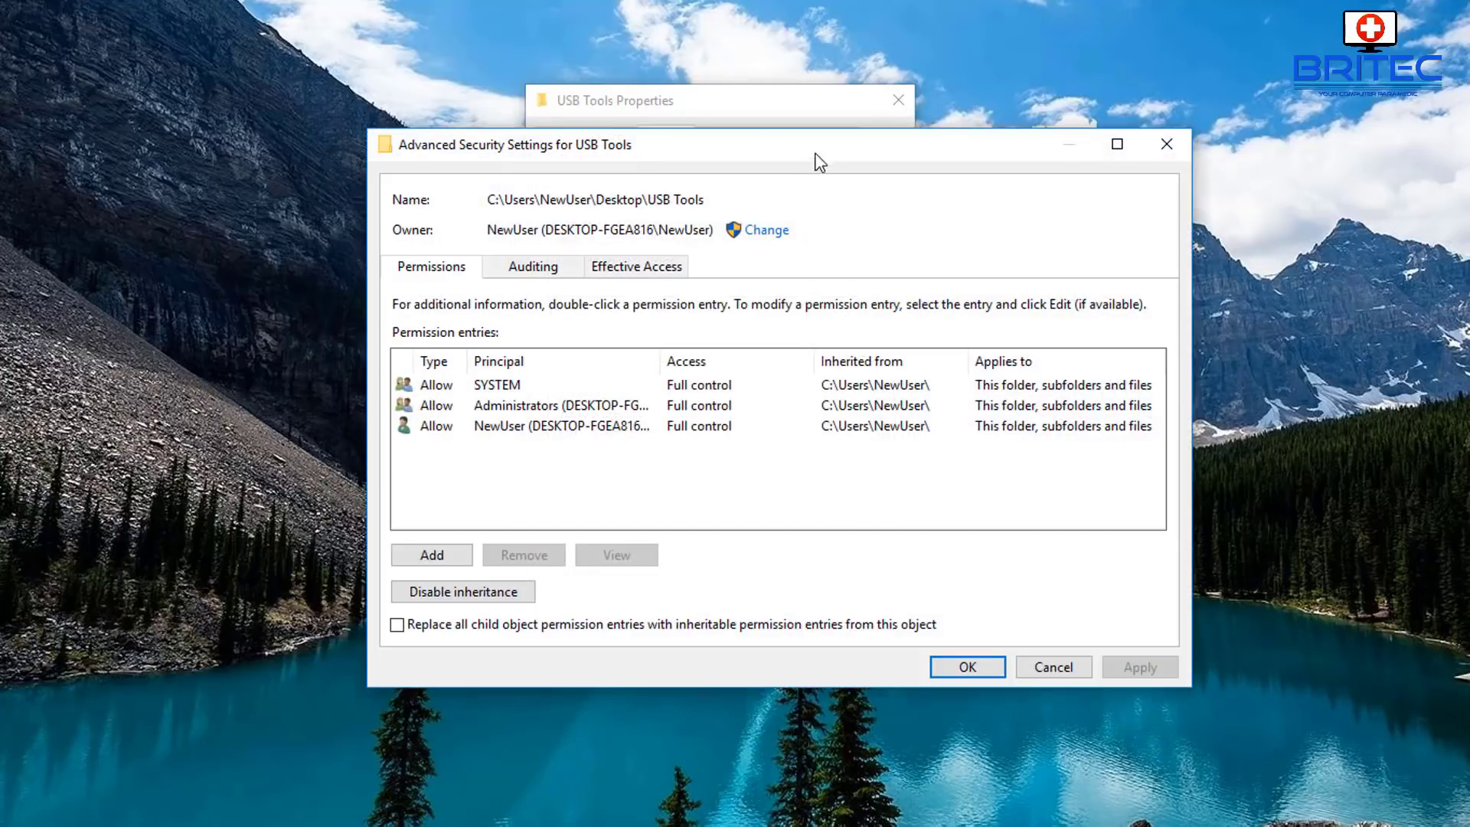
pyautogui.moveTo(814, 160); pyautogui.dragTo(798, 104)
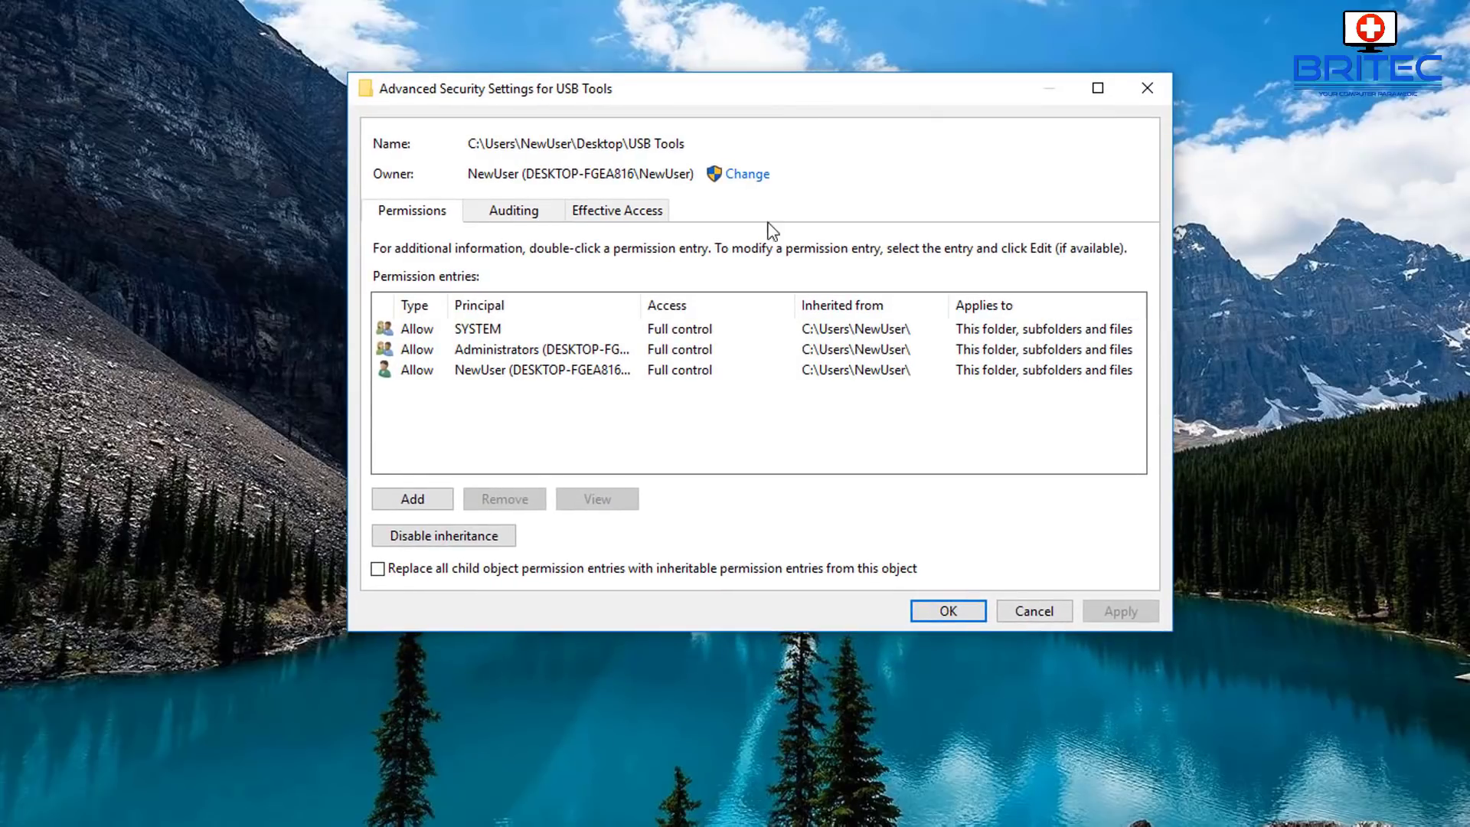
# Change the USB Tools owner to the verified Administrators group.
pyautogui.click(754, 178)
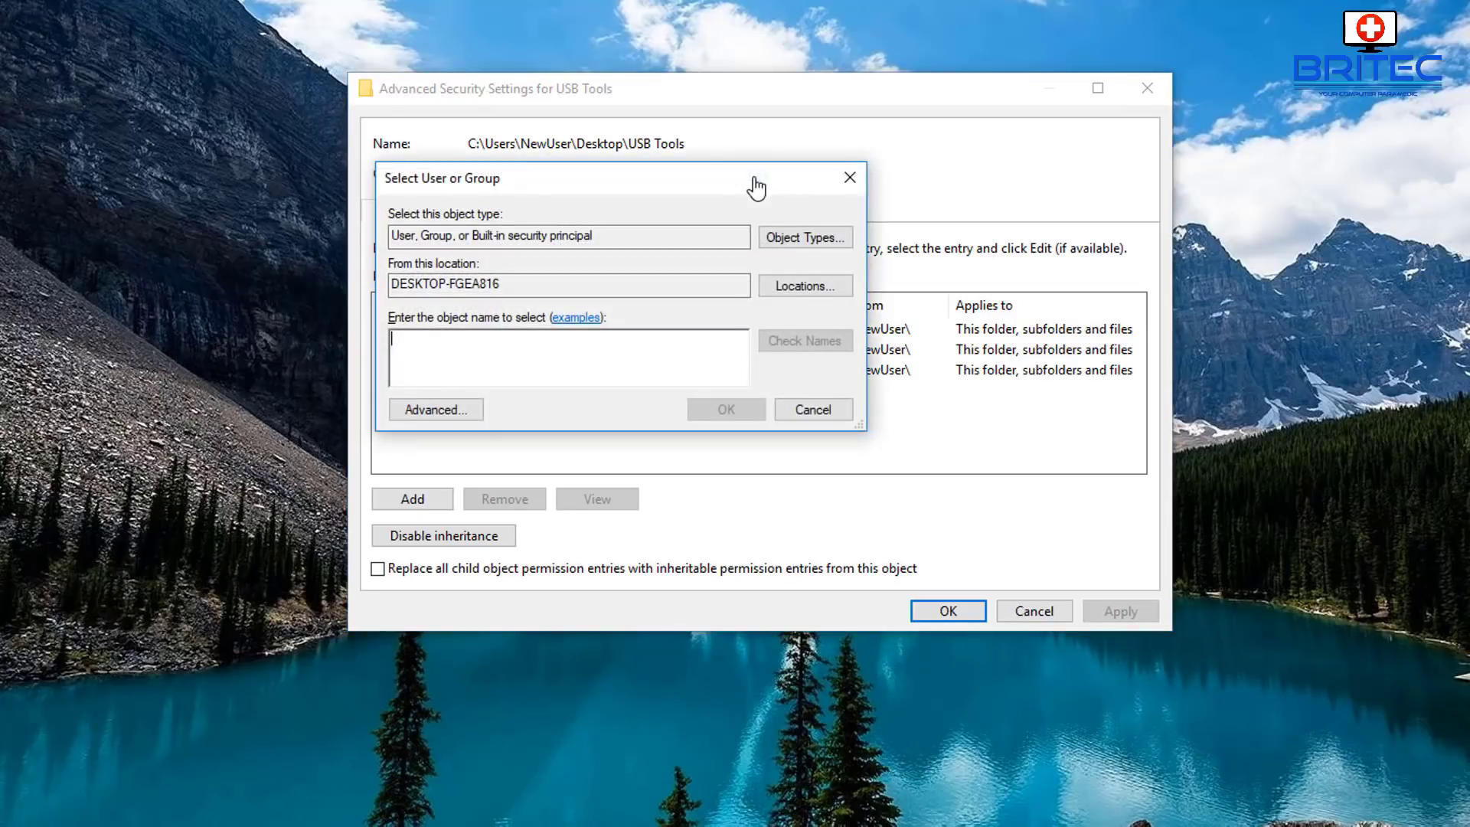
pyautogui.moveTo(630, 181); pyautogui.dragTo(807, 245)
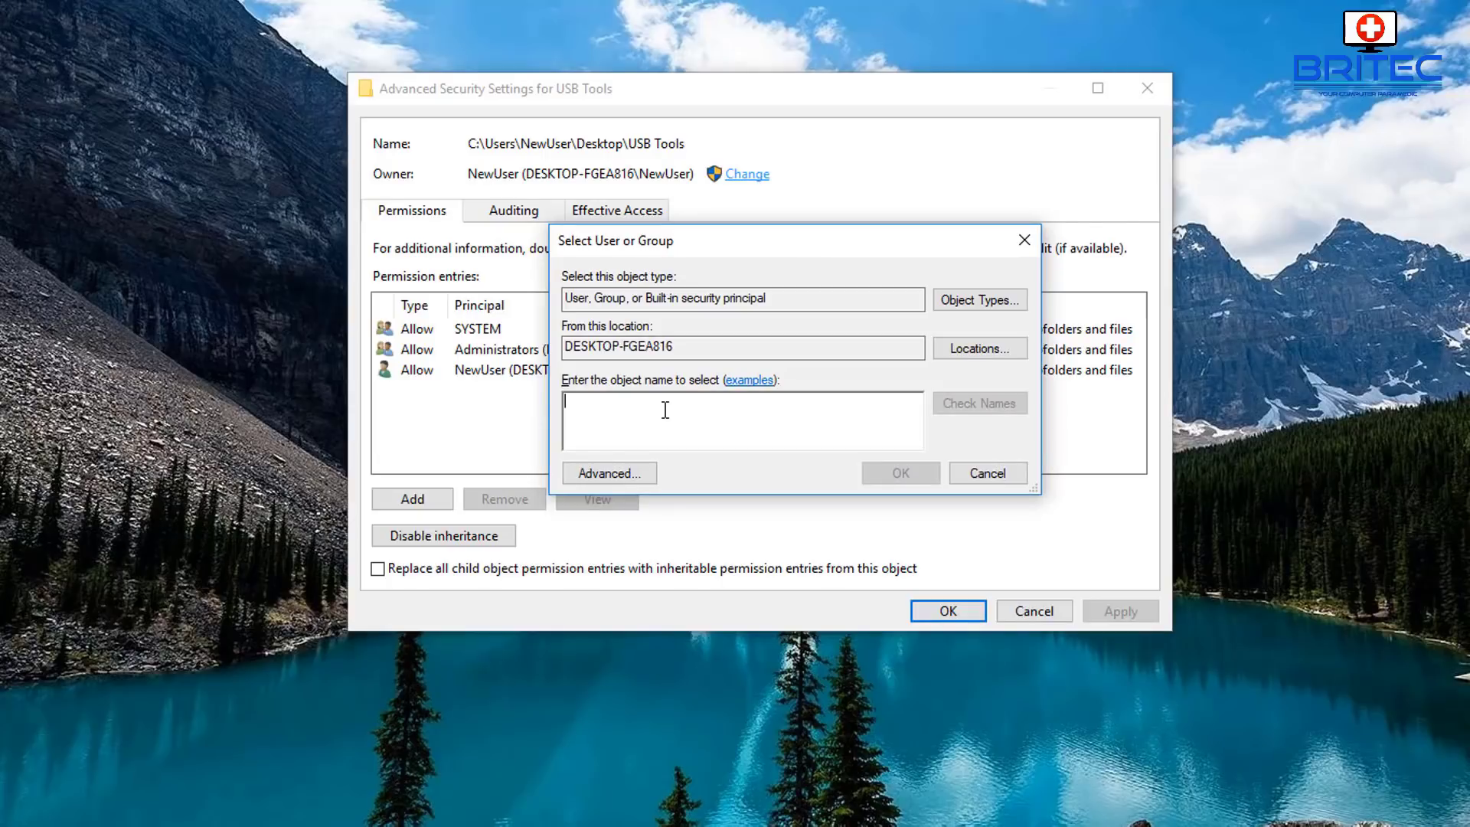
pyautogui.write('Adm')
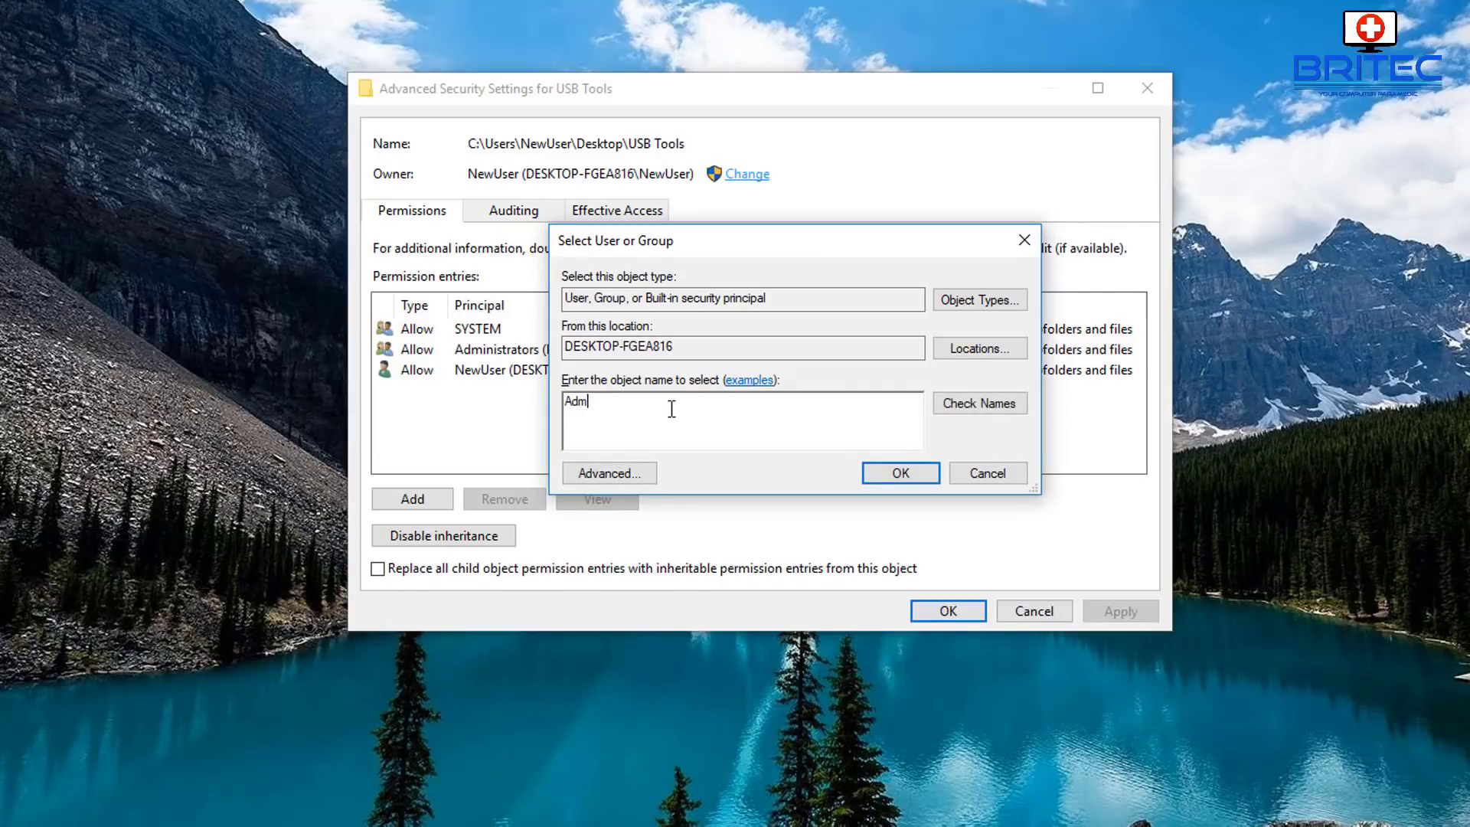
pyautogui.write('inistrators')
pyautogui.click(980, 403)
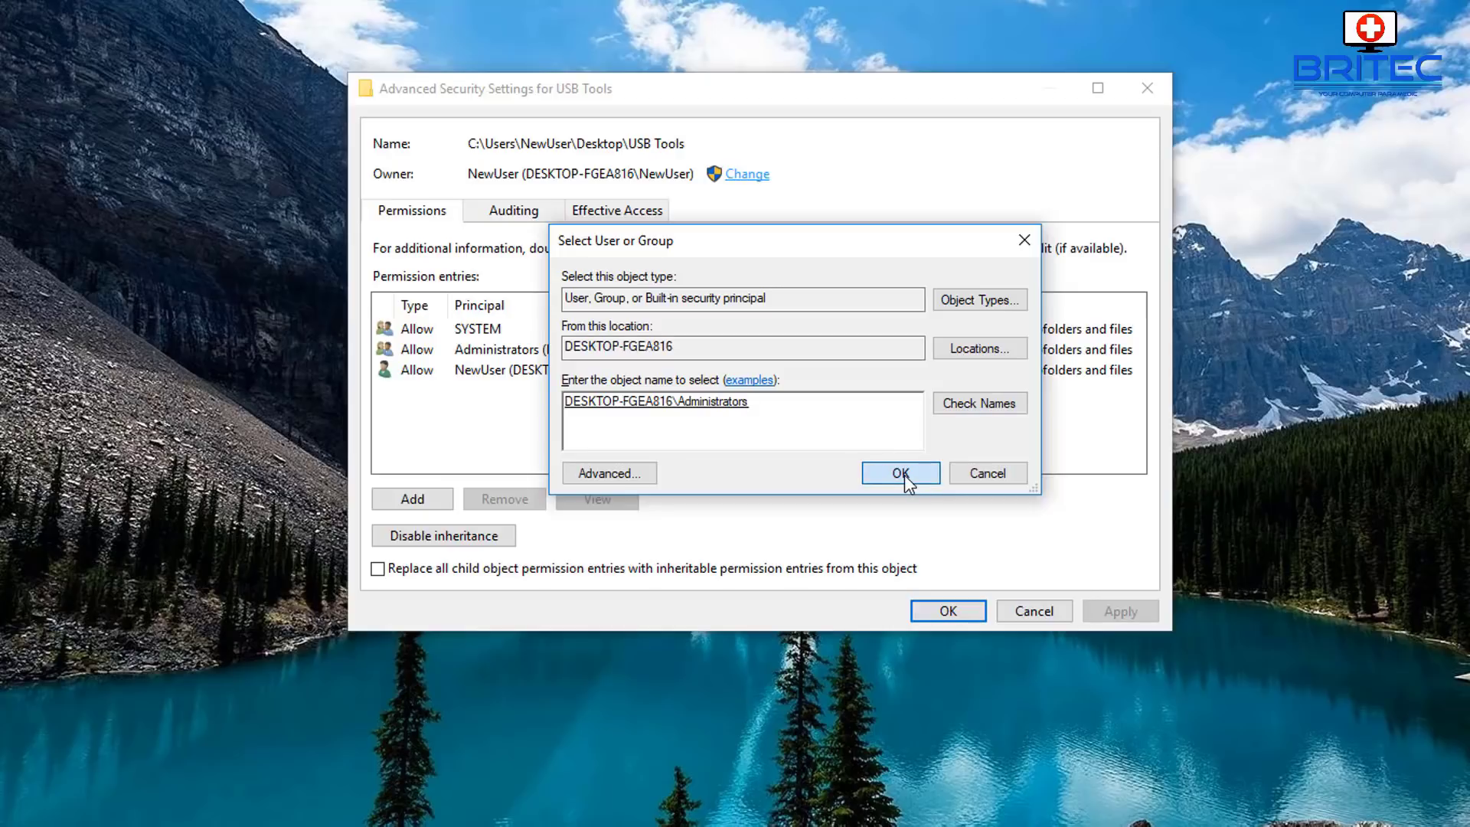
pyautogui.click(901, 473)
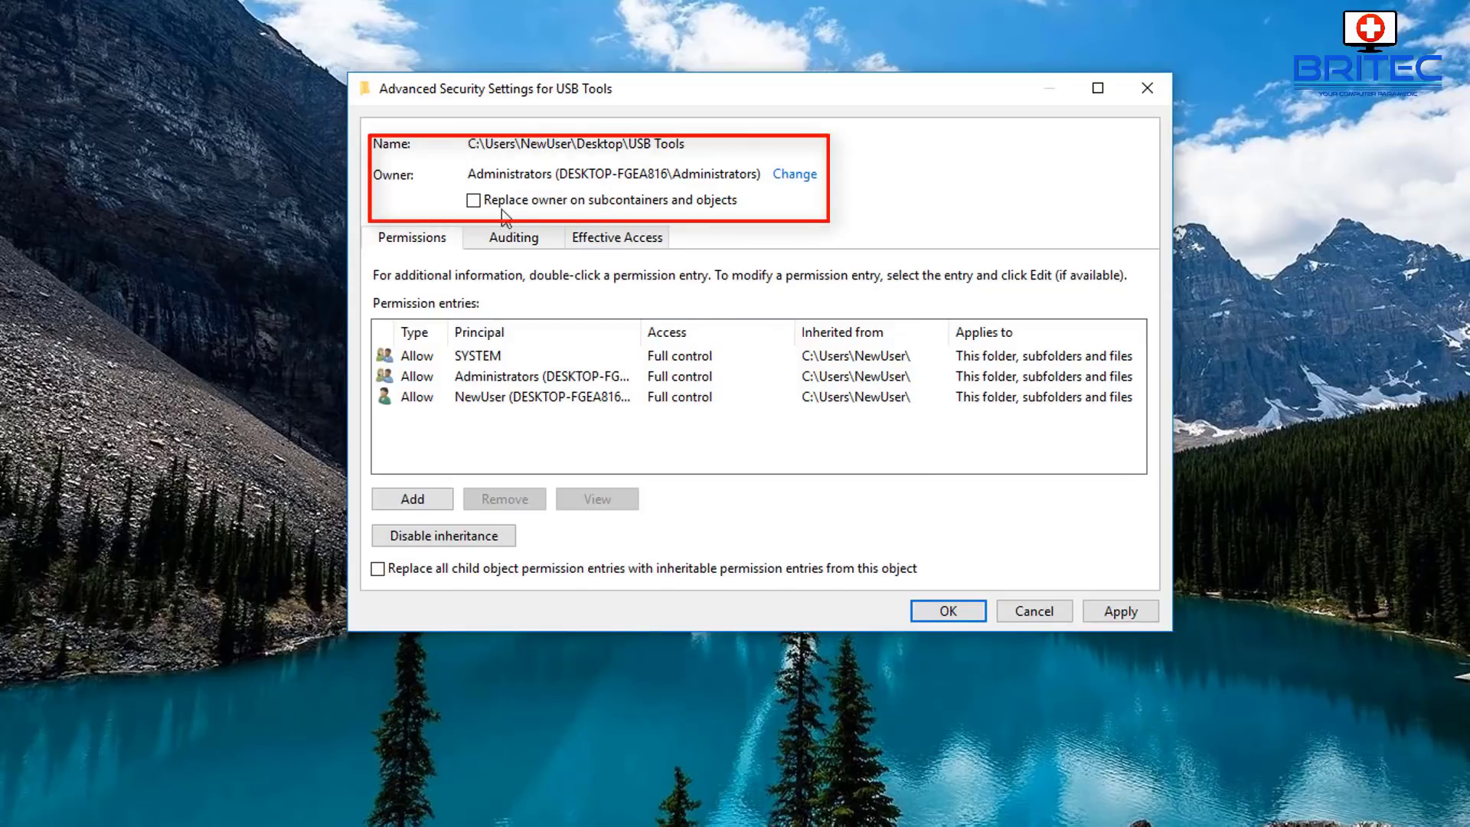
# Replace the owner on all subfolders and files, apply it, and close the security windows.
pyautogui.click(475, 202)
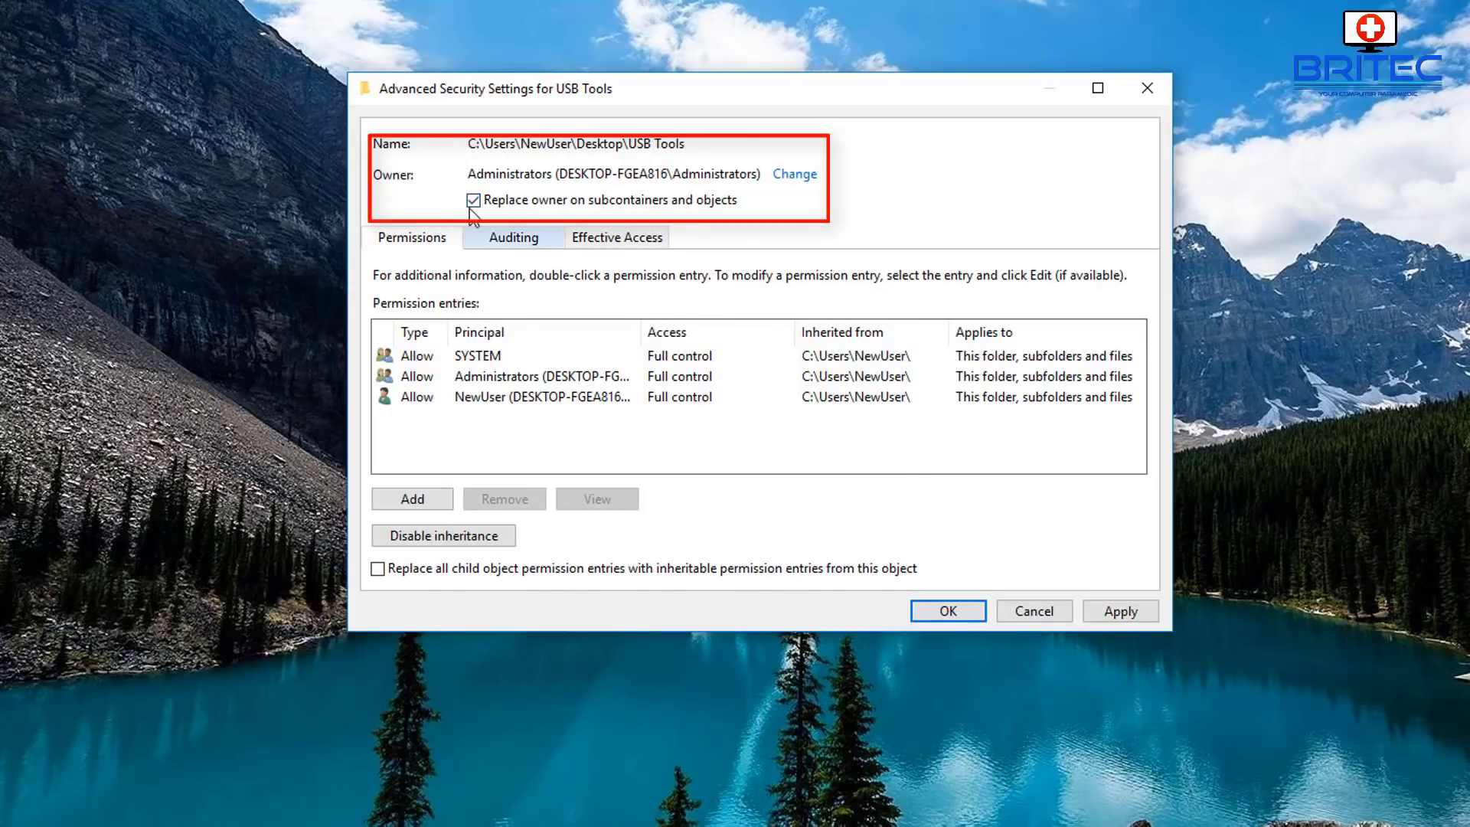
pyautogui.click(1137, 611)
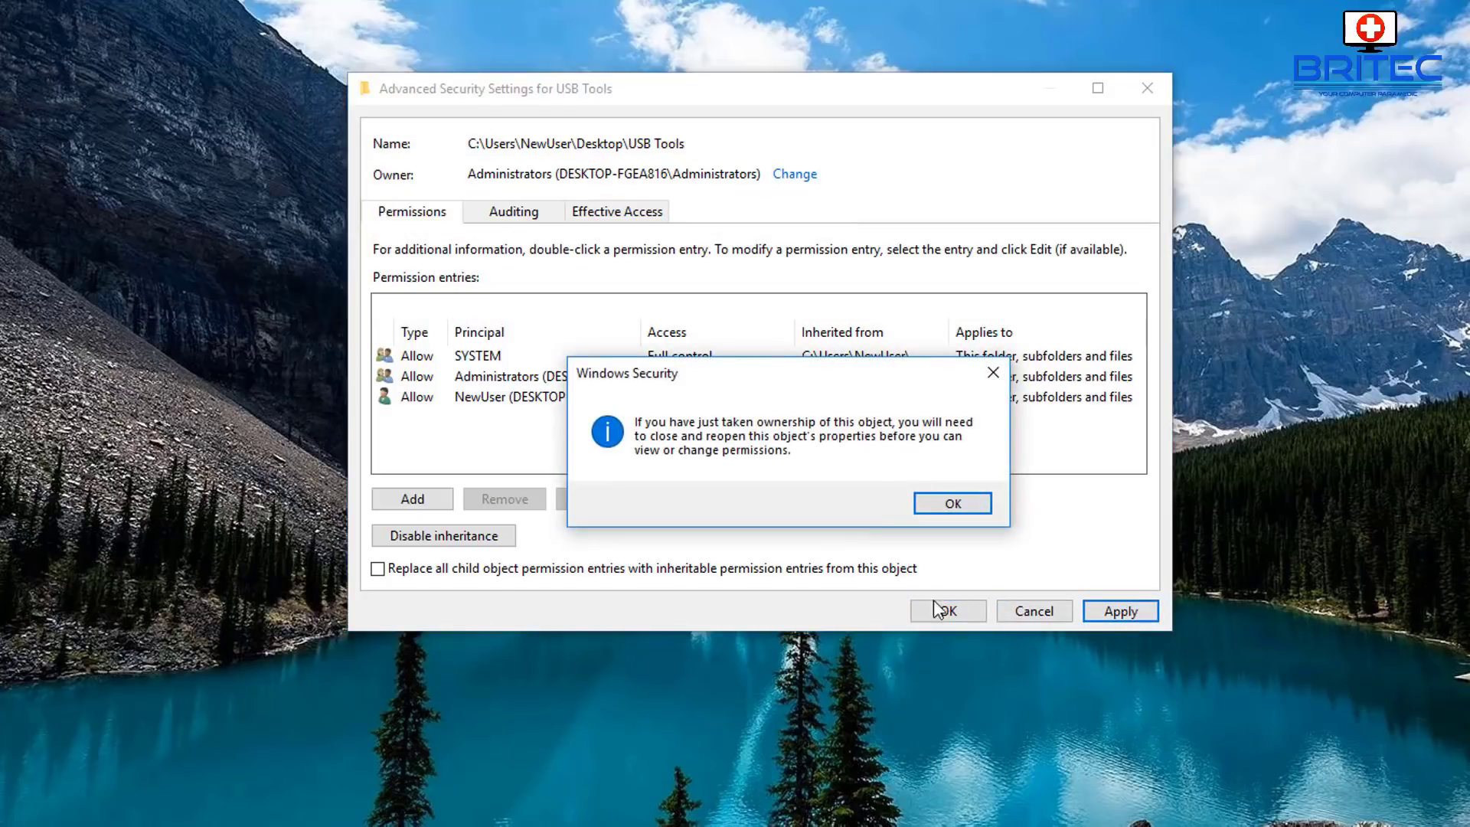
pyautogui.click(951, 505)
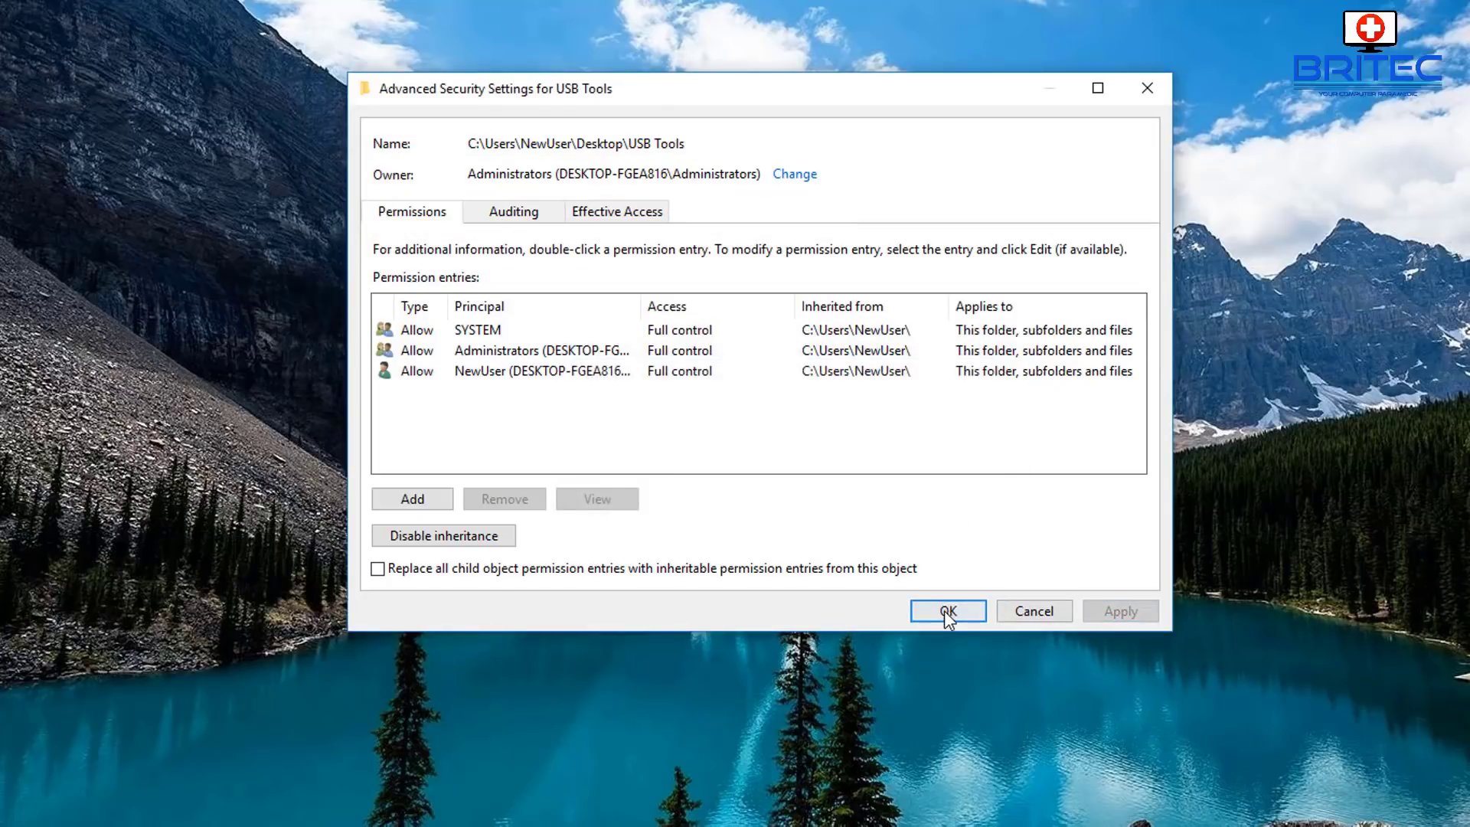
pyautogui.click(947, 610)
pyautogui.click(686, 583)
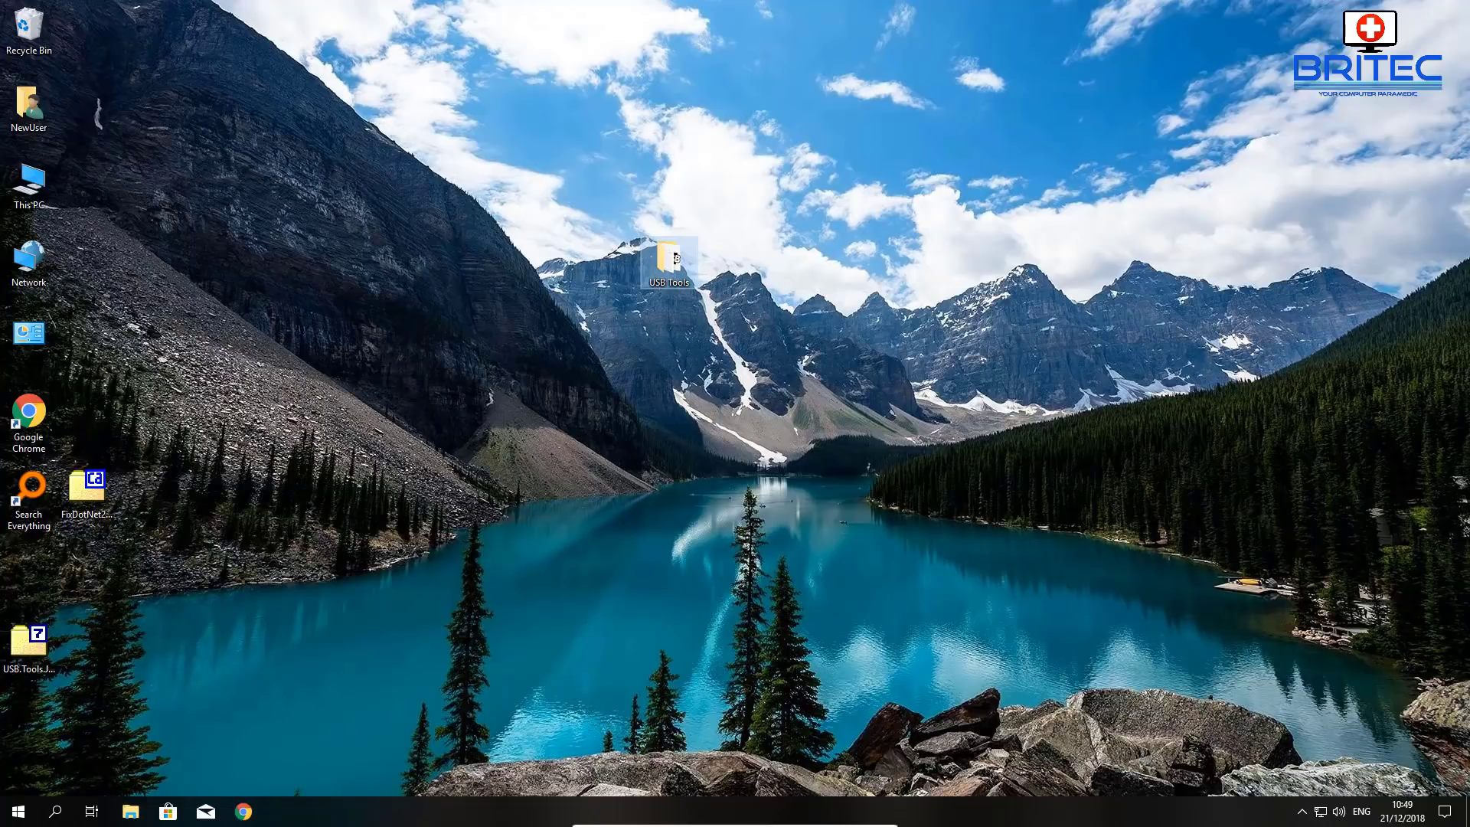
# Open File Explorer on This PC and select Local Disk (C:), 29.2 GB free of 49.4 GB.
pyautogui.click(132, 813)
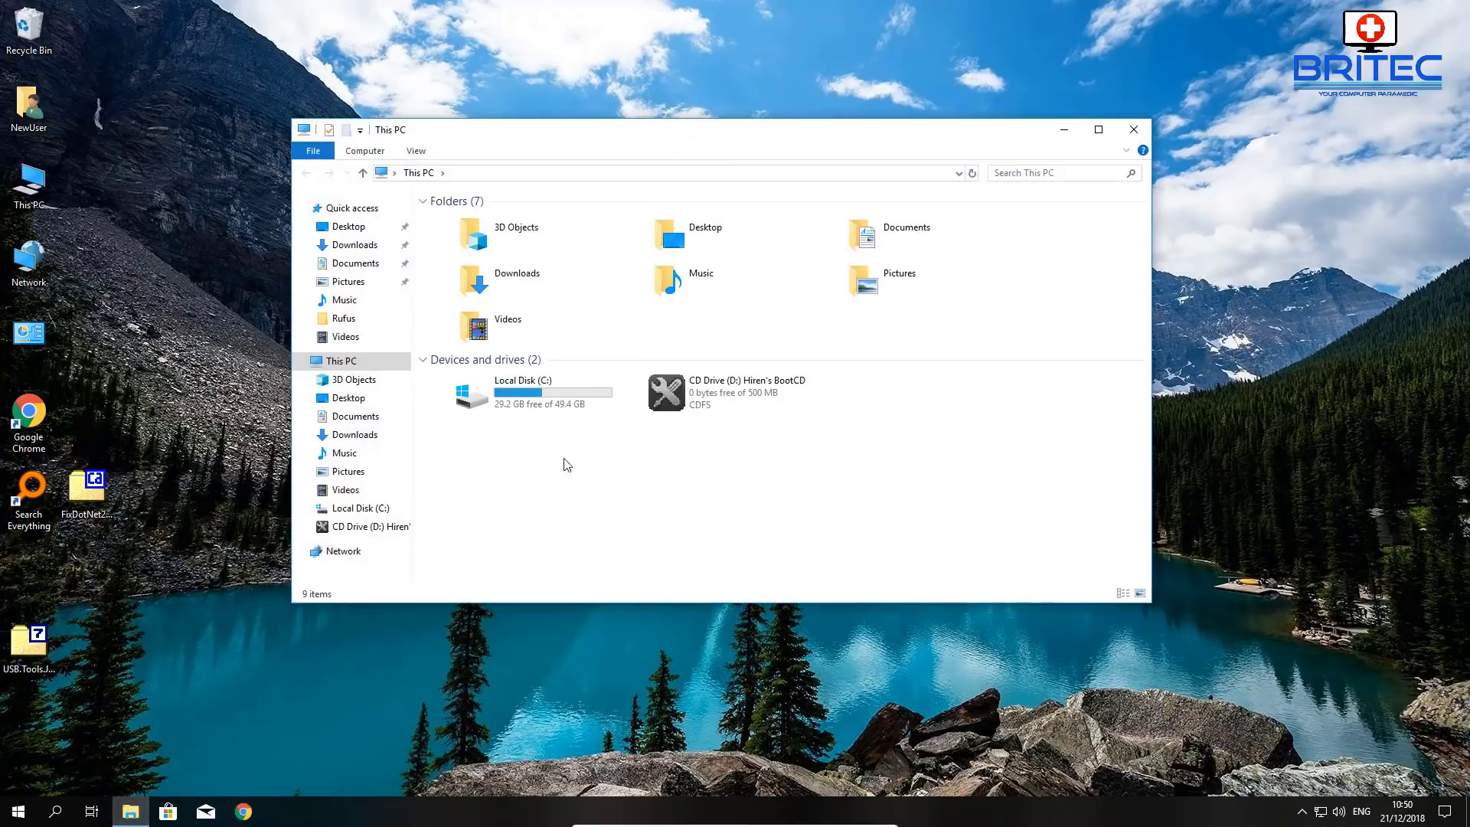
pyautogui.click(524, 404)
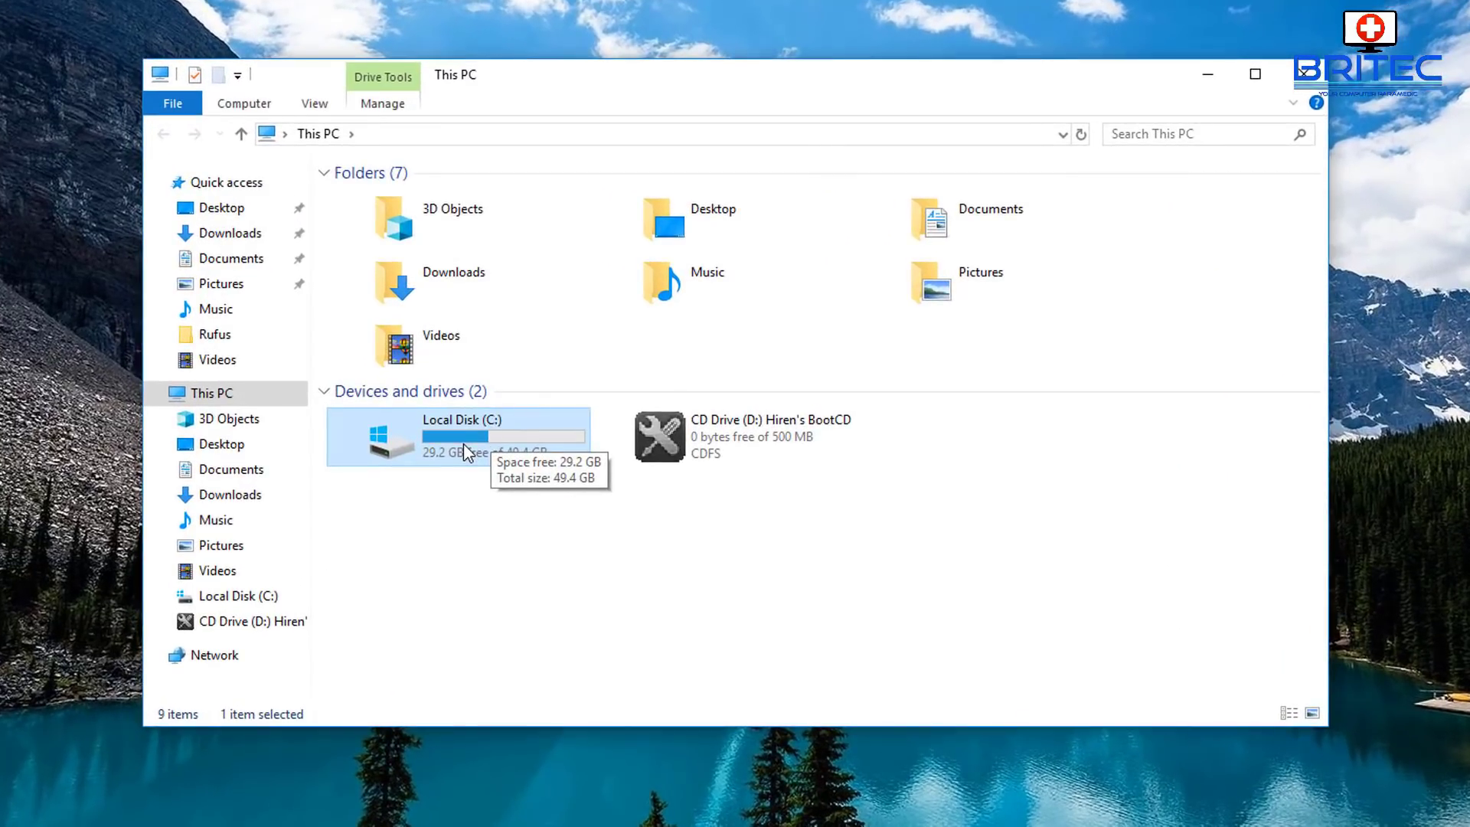
# Open Local Disk (C:)'s Advanced Security Settings, showing TrustedInstaller as owner and five permission entries.
pyautogui.rightClick(463, 444)
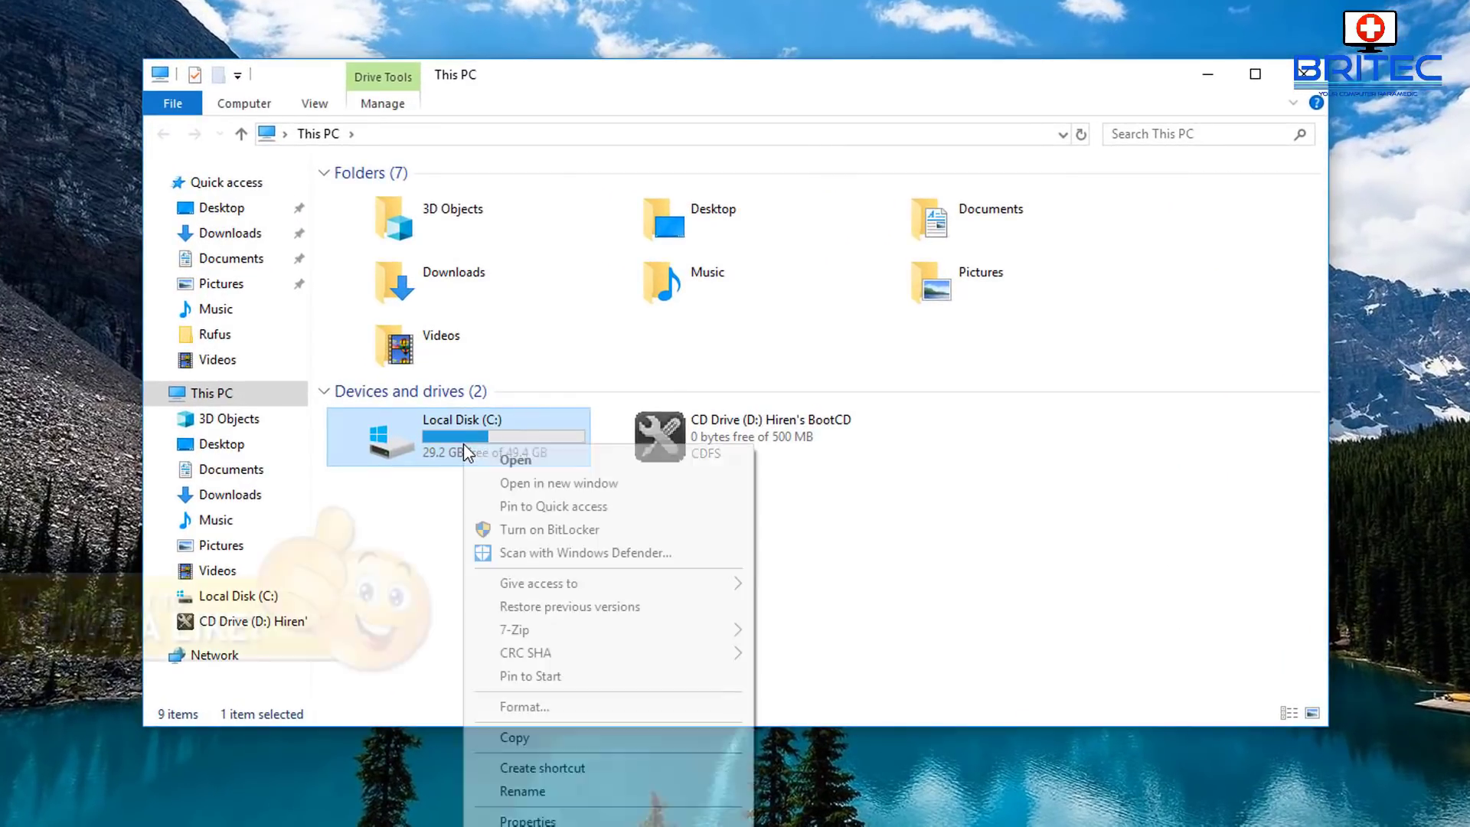
pyautogui.click(534, 818)
pyautogui.moveTo(636, 459); pyautogui.dragTo(694, 199)
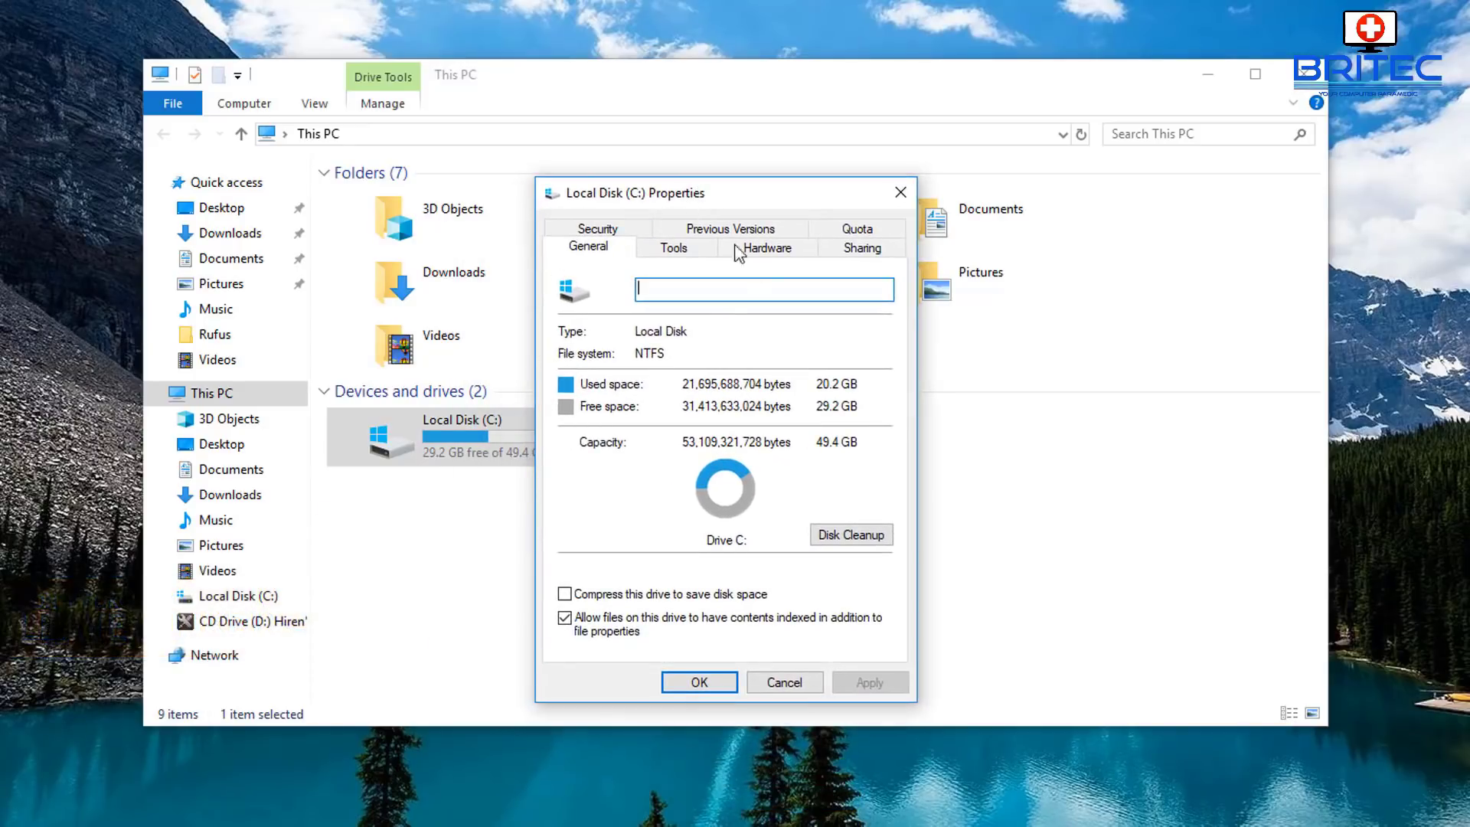
pyautogui.click(603, 227)
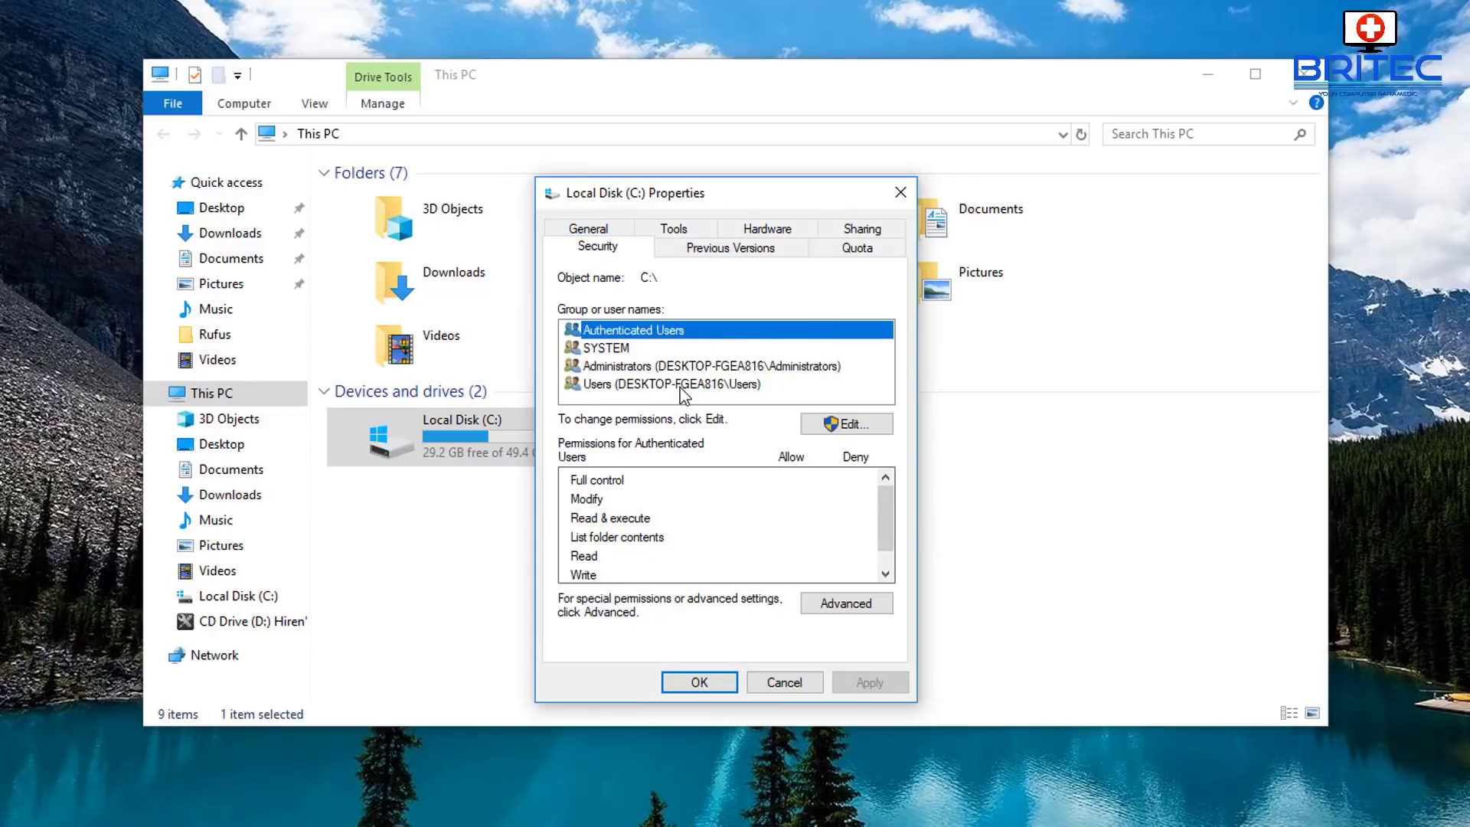
pyautogui.click(838, 604)
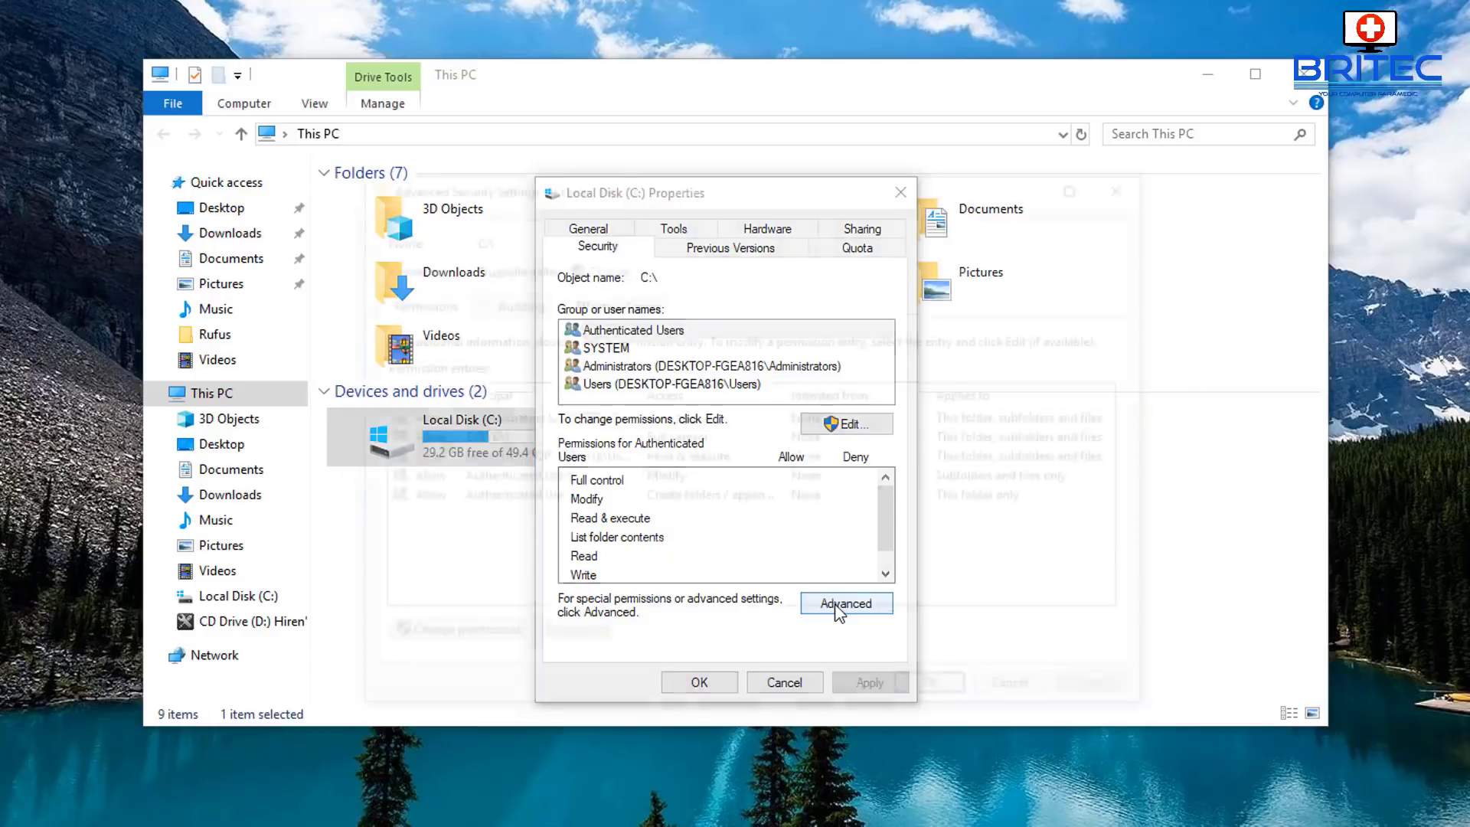
pyautogui.moveTo(679, 186); pyautogui.dragTo(668, 165)
pyautogui.doubleClick(461, 215)
pyautogui.click(648, 205)
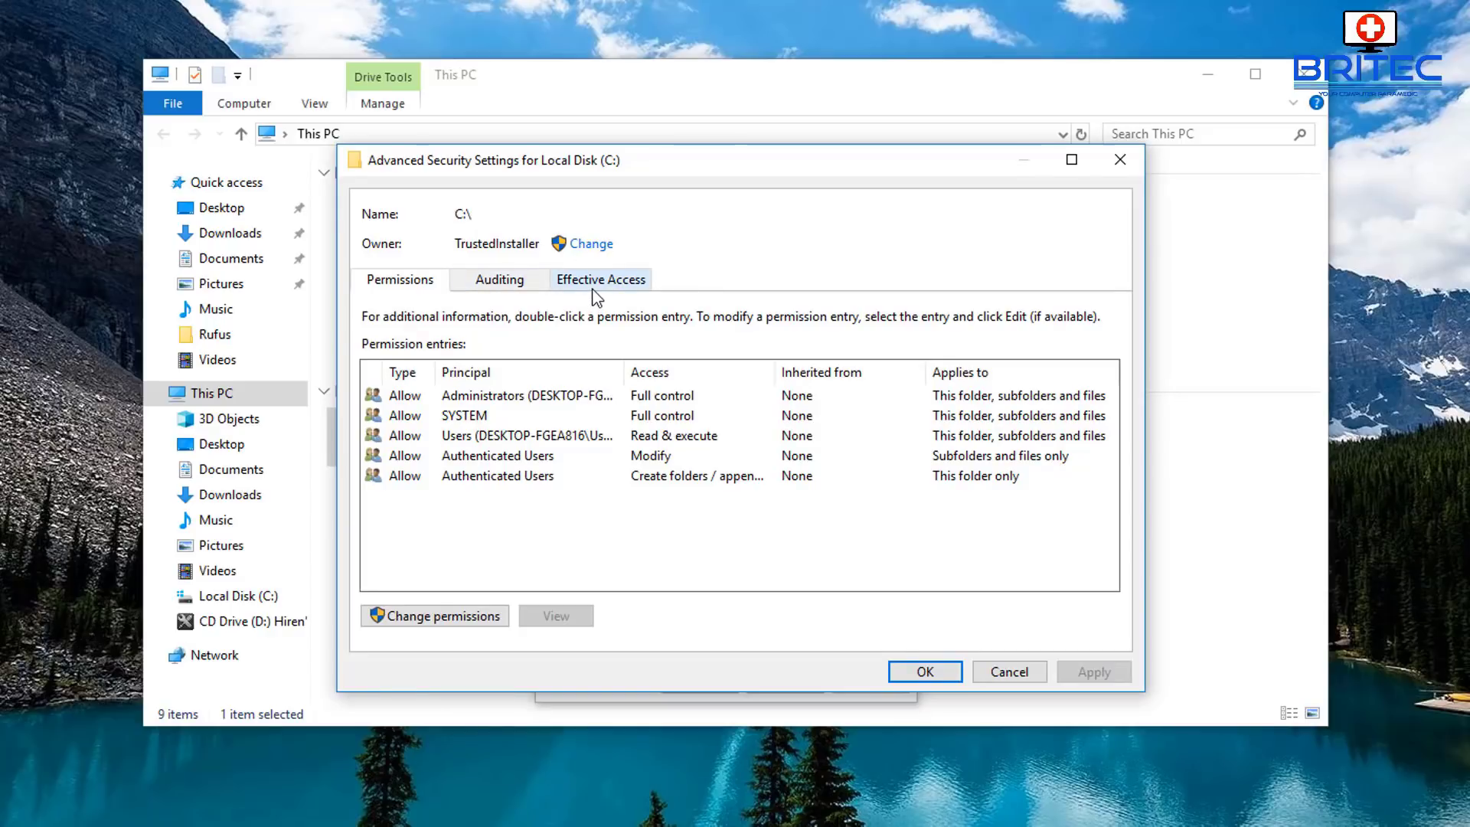